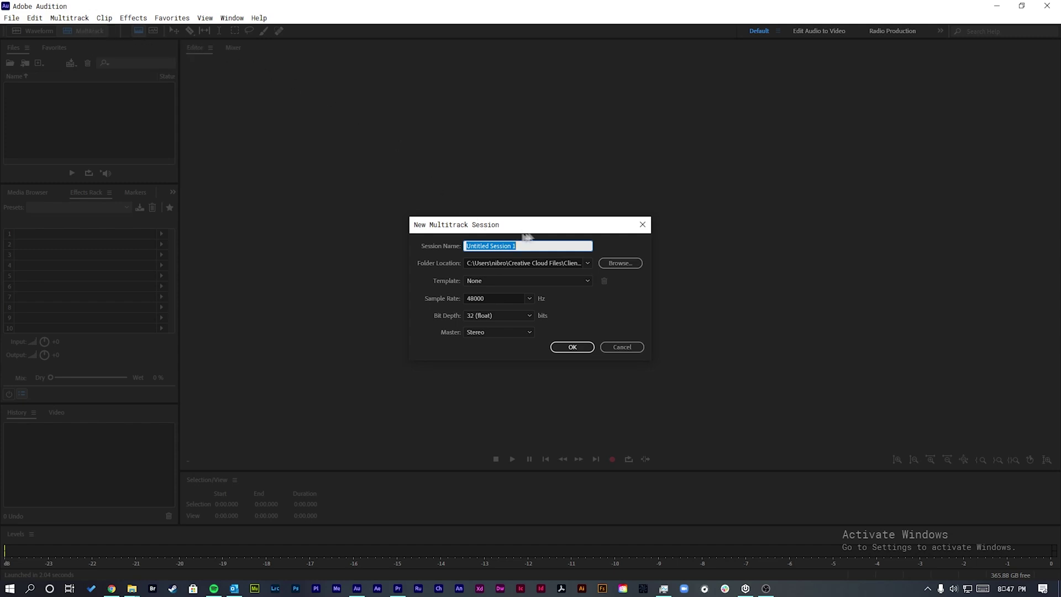
- Name the new multitrack session Test and choose the How to Edit Audio folder as its location
key("BackSpace")
type("Test")
left_click(620, 263)
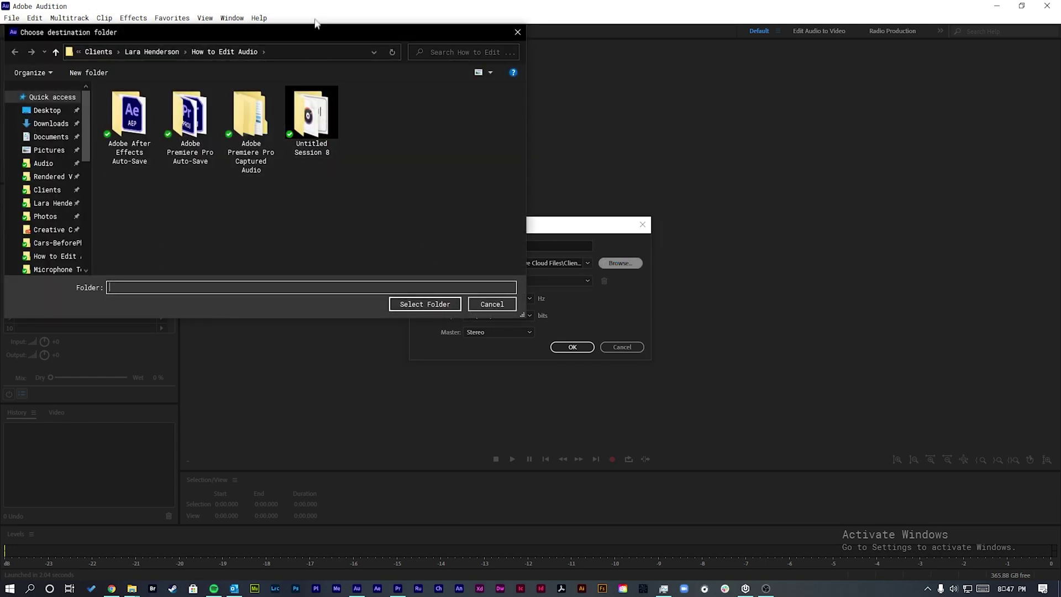
left_click_drag(316, 31, 329, 56)
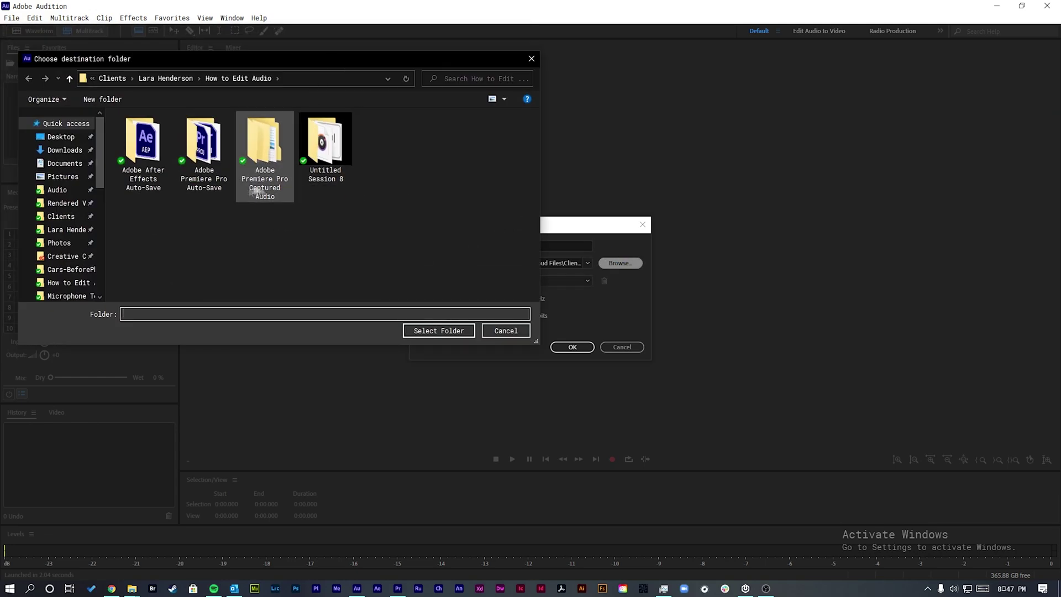
left_click(448, 330)
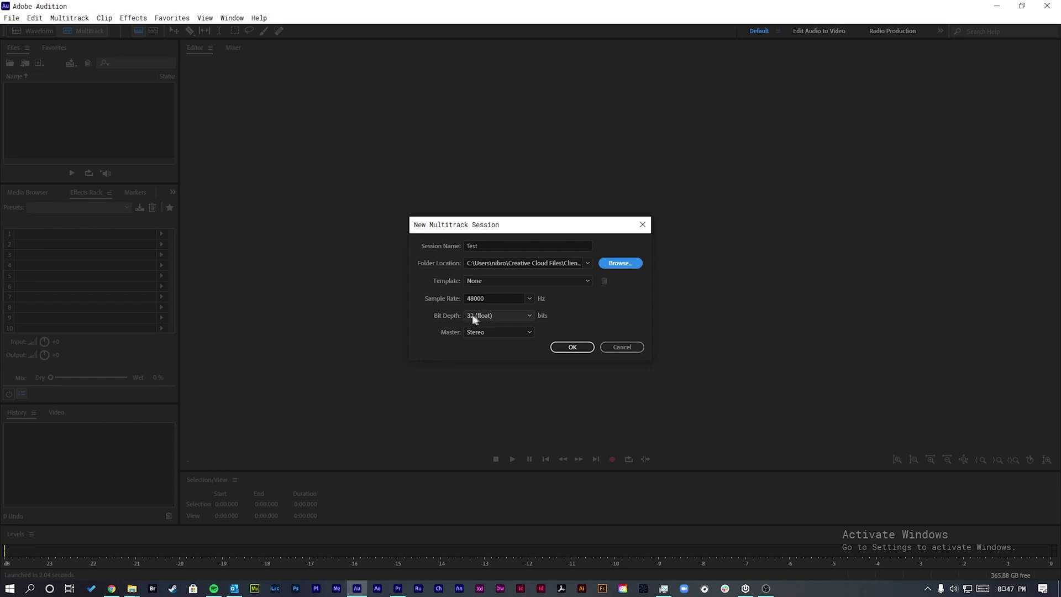
- Create the session with a 32 (float) bit depth and a Stereo master
left_click(499, 315)
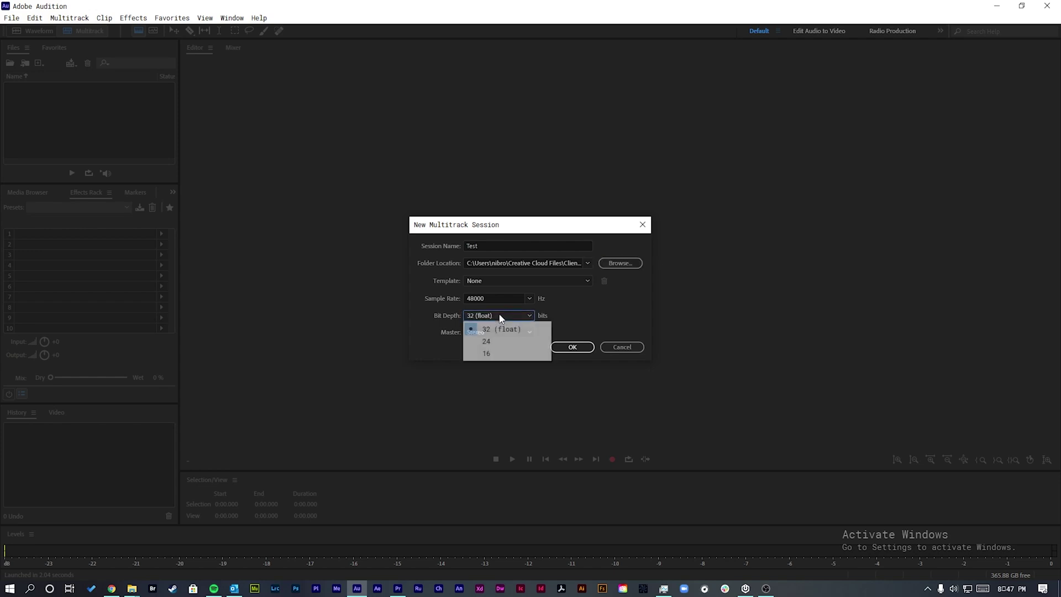
left_click(500, 317)
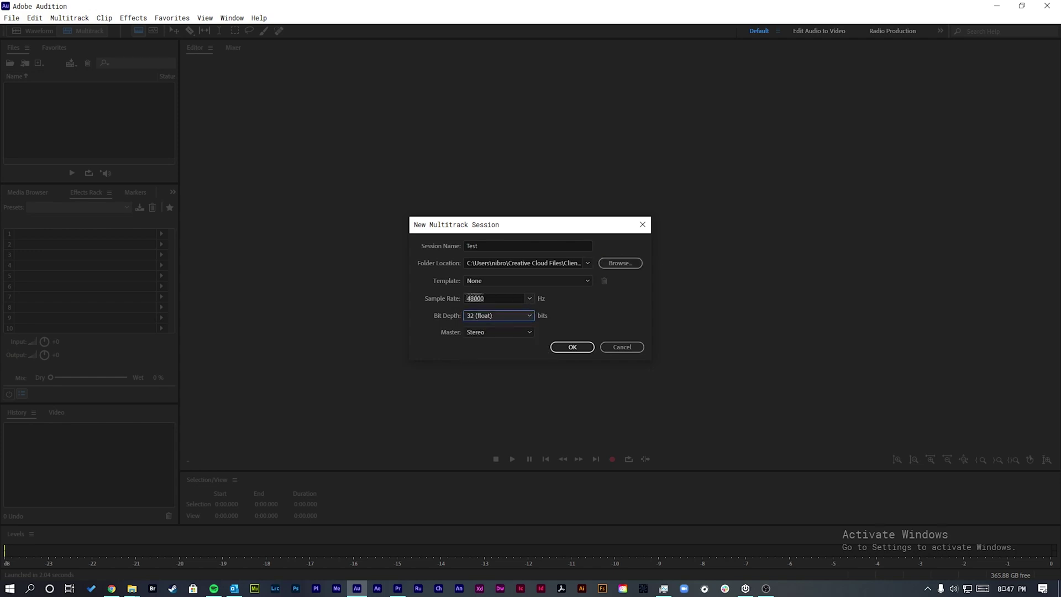
left_click(491, 333)
left_click(576, 343)
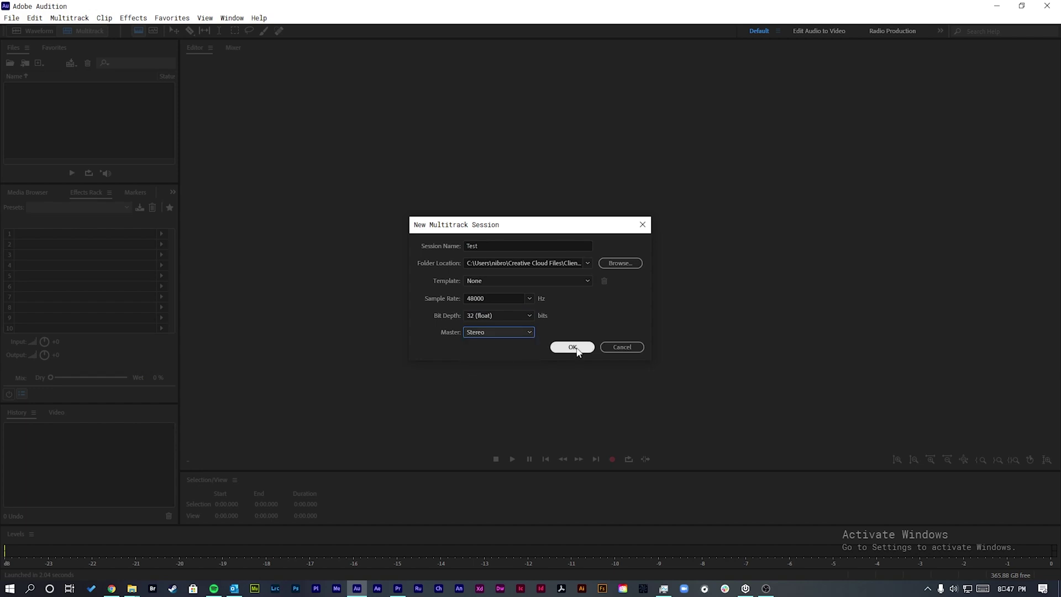
left_click(578, 347)
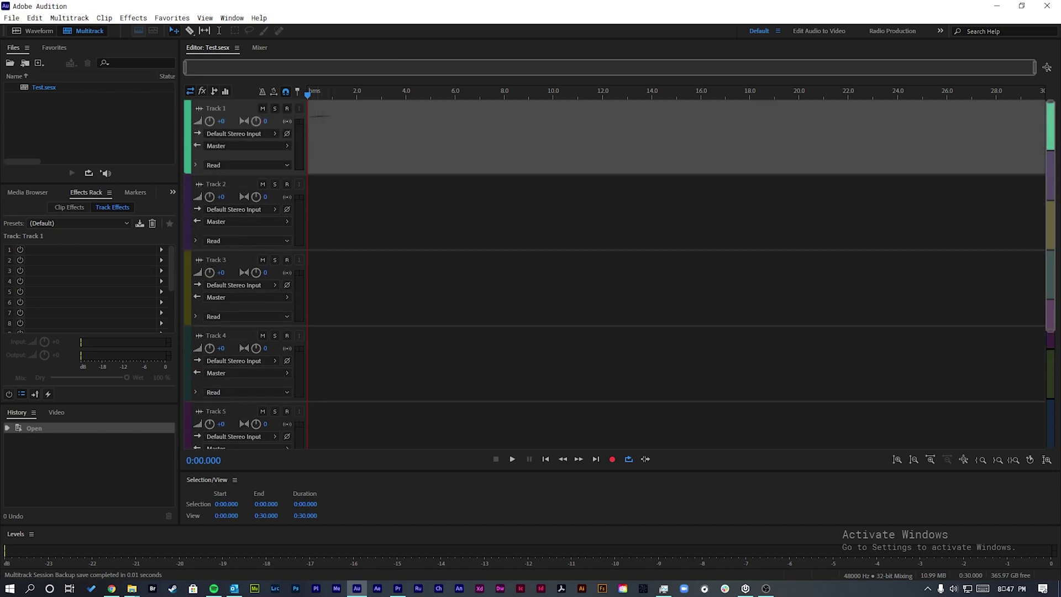
- Set Track 1's input to the stereo COUGAR IMMERSA PRO Gaming Headset microphone and arm the track for recording
left_click(241, 138)
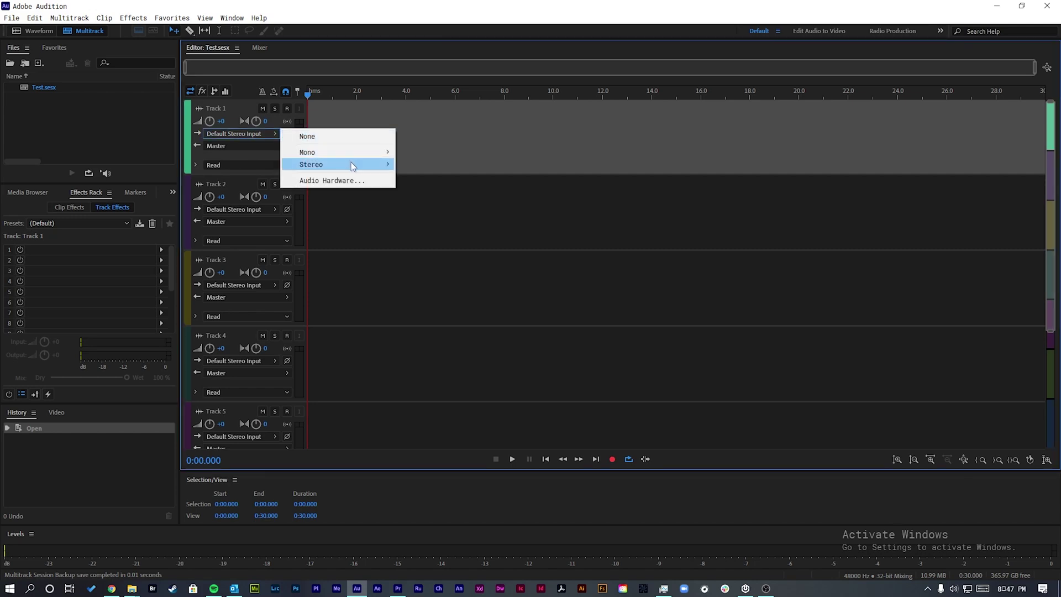
mouse_move(354, 165)
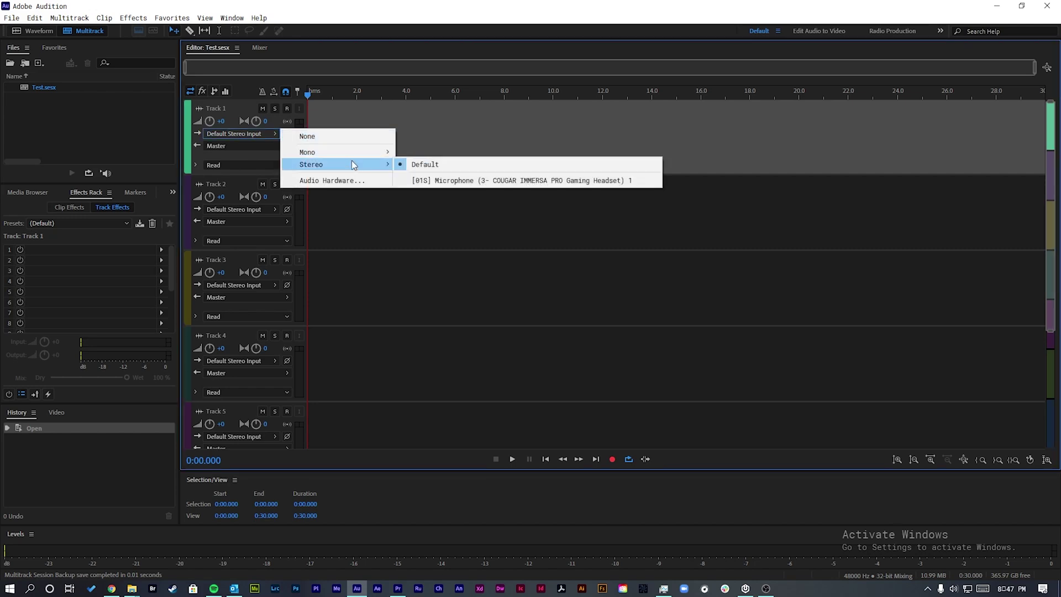
left_click(466, 181)
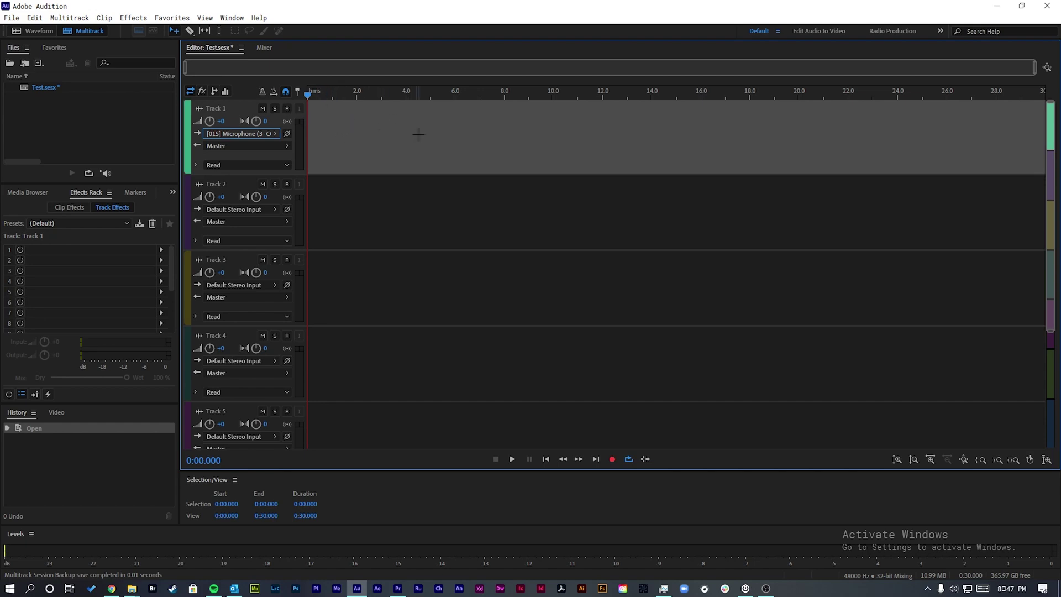
left_click(287, 109)
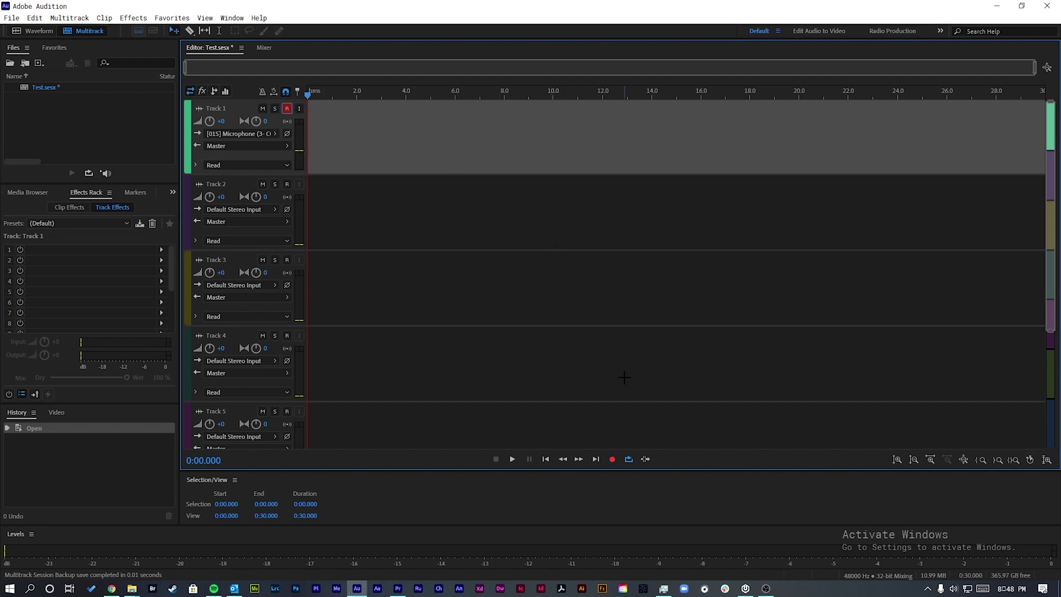
- Record a voice clip about 7.5 seconds long on Track 1 from the session start, ending with the transport stopped
left_click(613, 459)
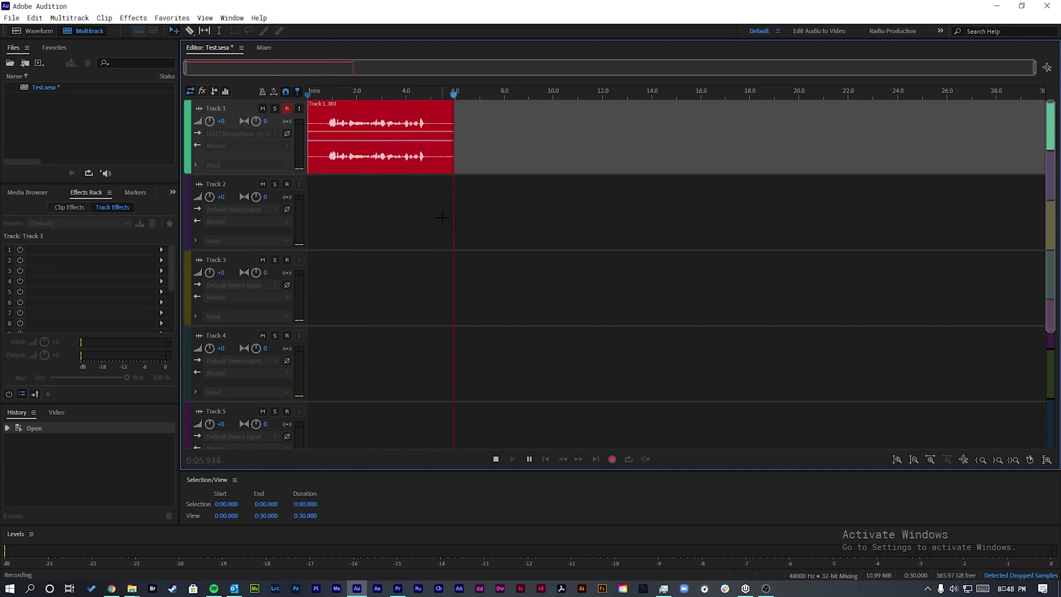
left_click(611, 459)
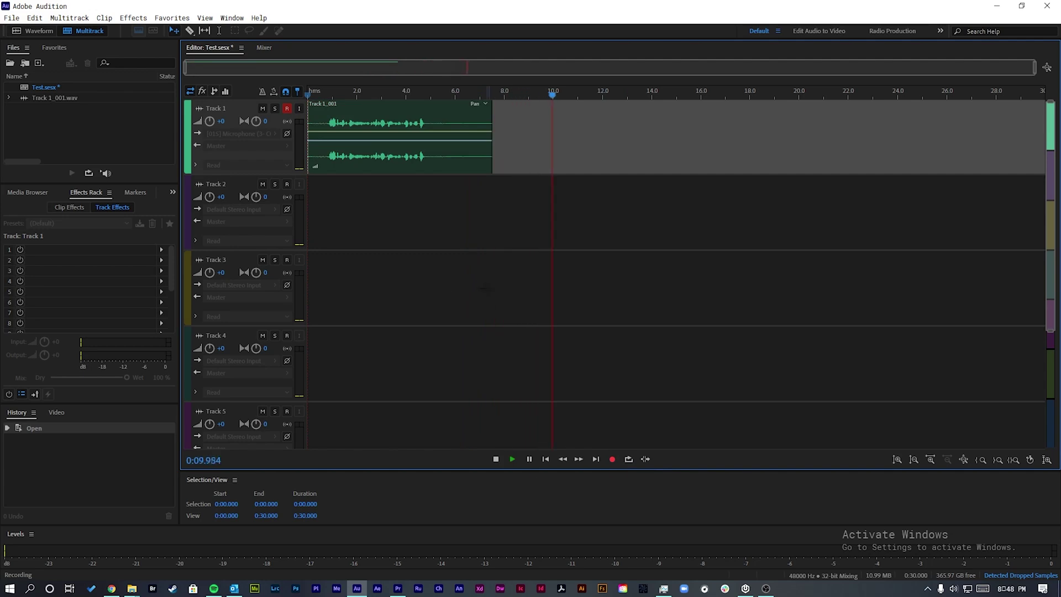
key("space")
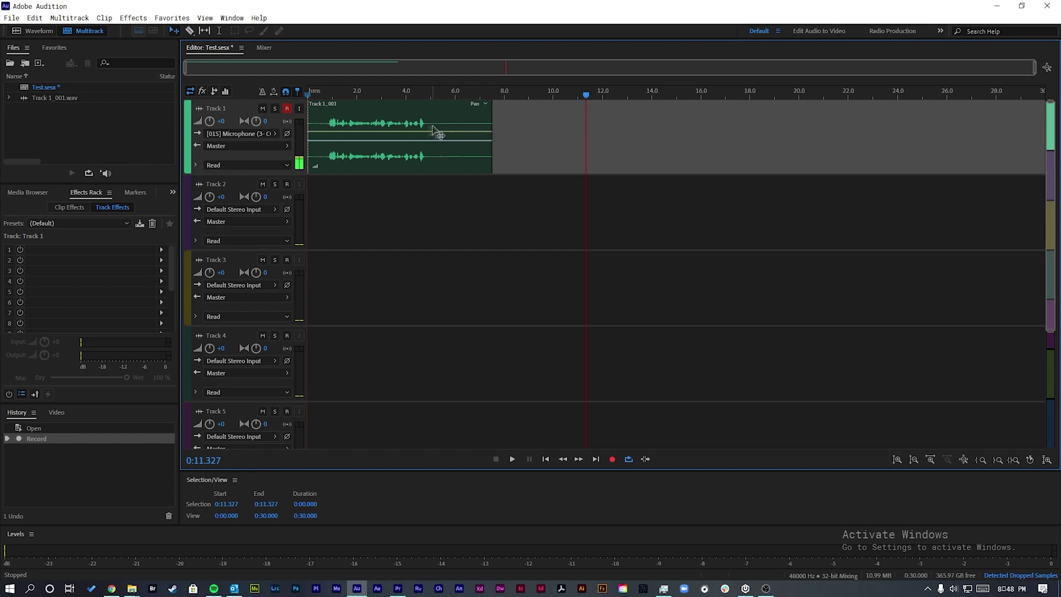
- Play back the recorded clip on Track 1 from near its beginning
left_click_drag(331, 95, 313, 95)
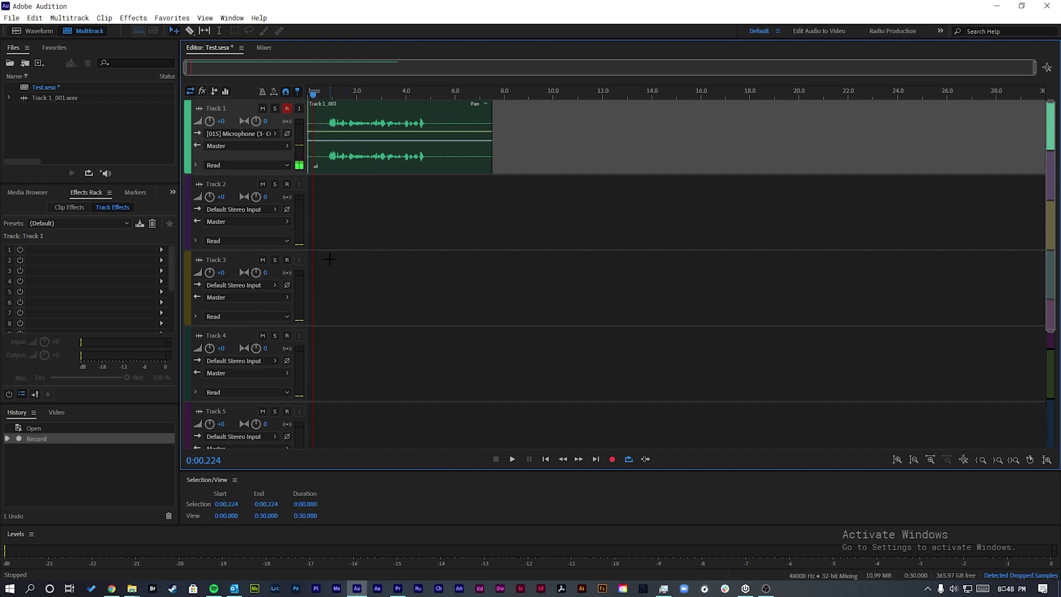
key("space")
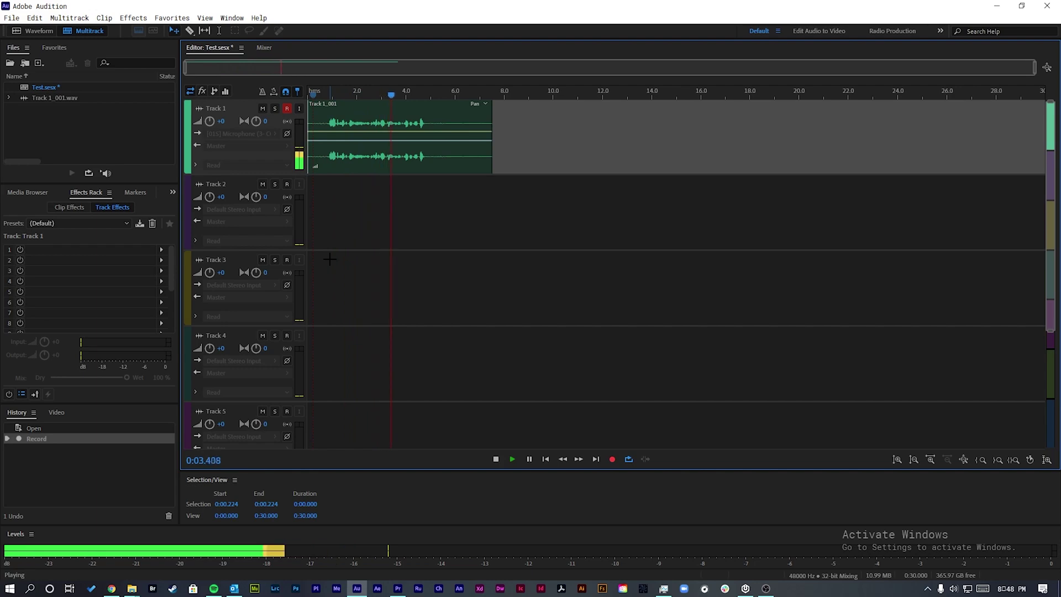
key("space")
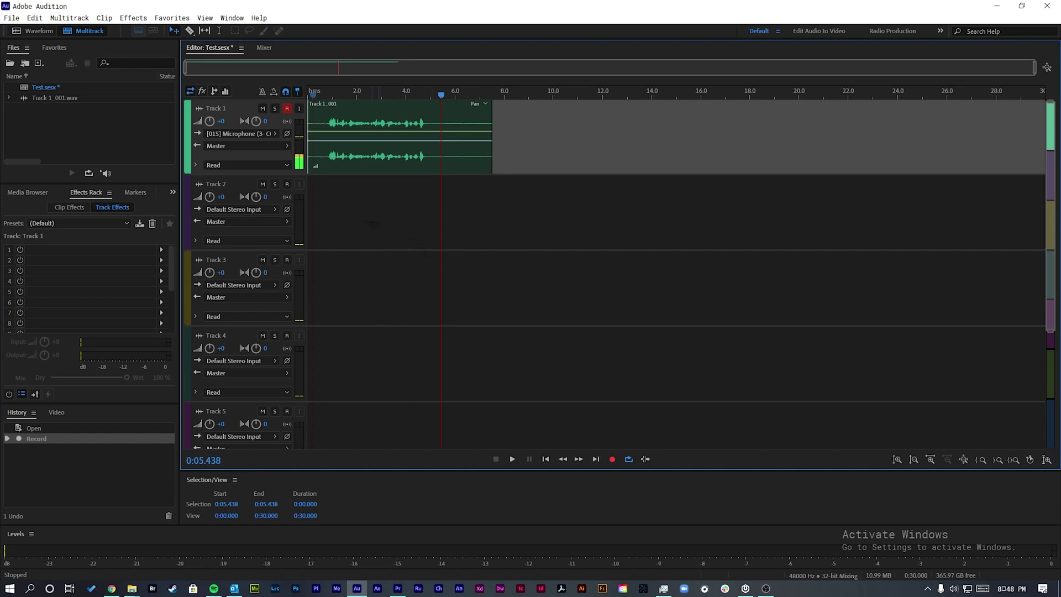
key("space")
key("space")
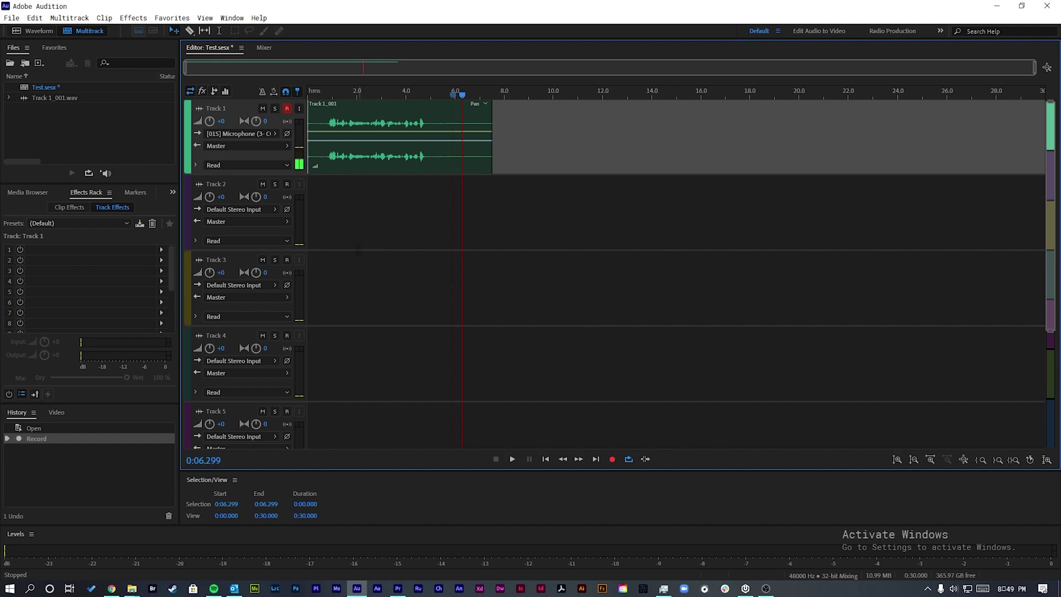
- Import DSC_1409 Audio Extracted_1.wav from the How to Edit Audio folder and open it in the waveform editor
left_click(95, 136)
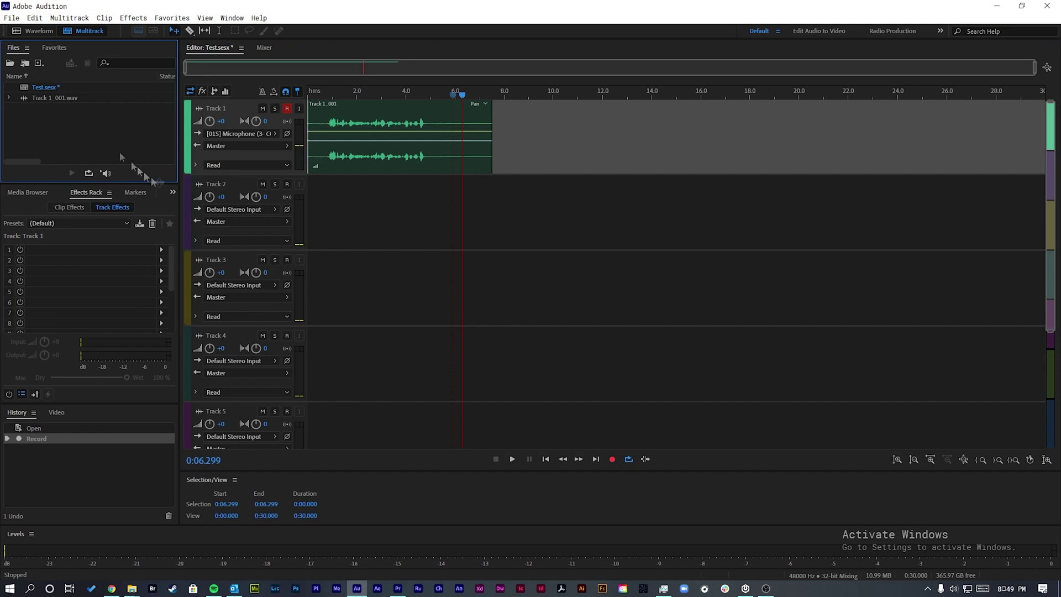
mouse_move(136, 593)
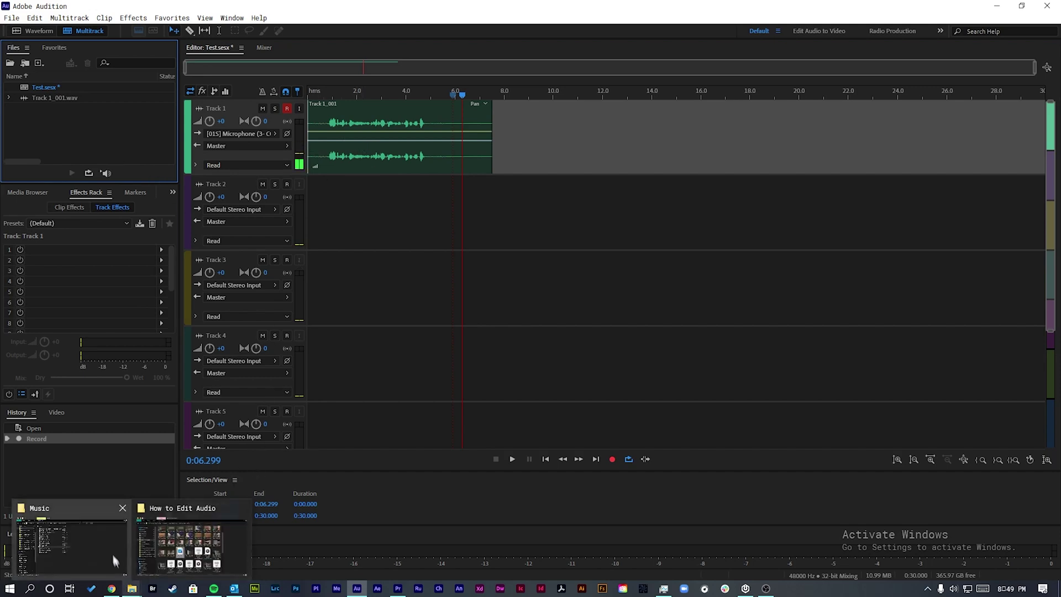
left_click(157, 543)
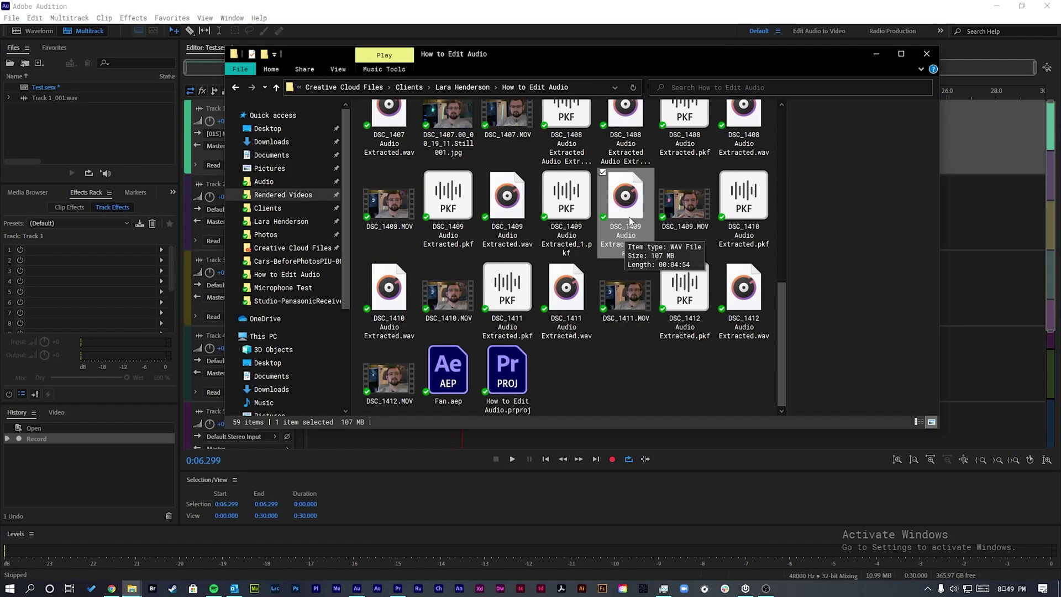
left_click_drag(632, 207, 71, 137)
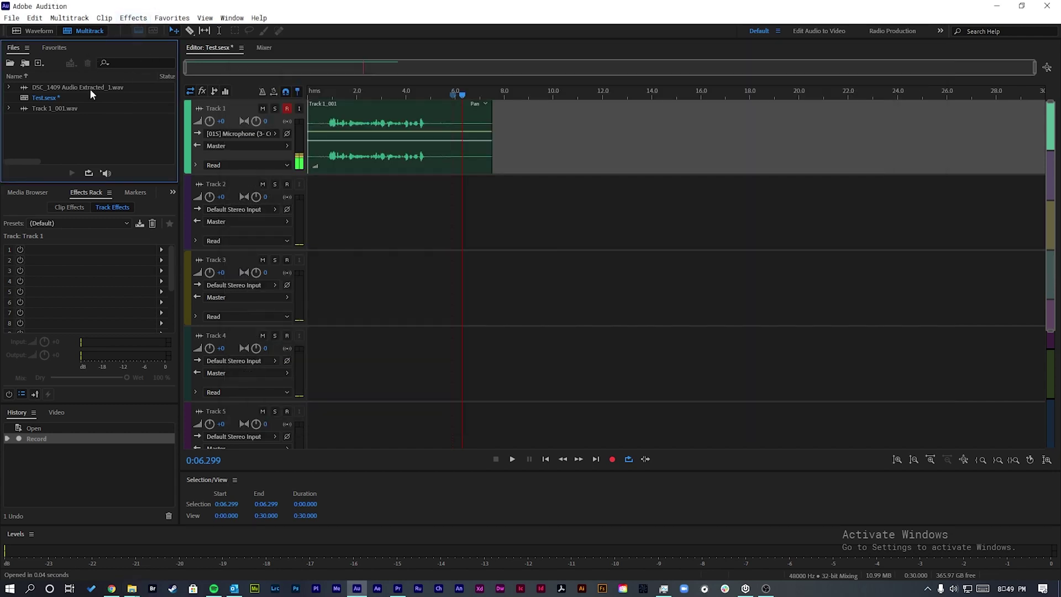
double_click(81, 86)
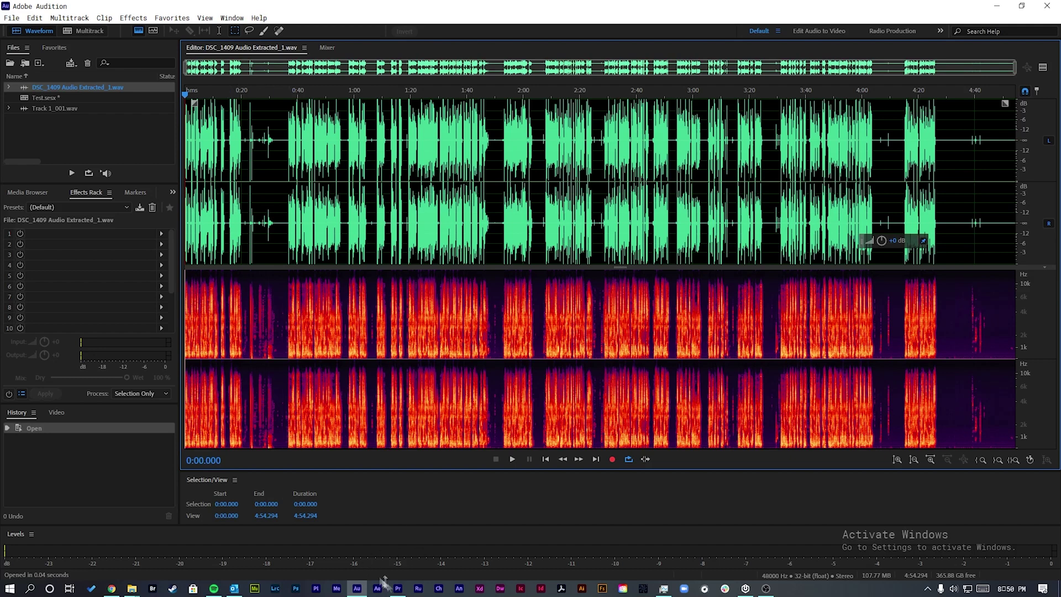
- Switch to Adobe Premiere Pro and send the isolated DSC_1392.MOV clip near 00:07:49 to Adobe Audition for audio editing
mouse_move(399, 590)
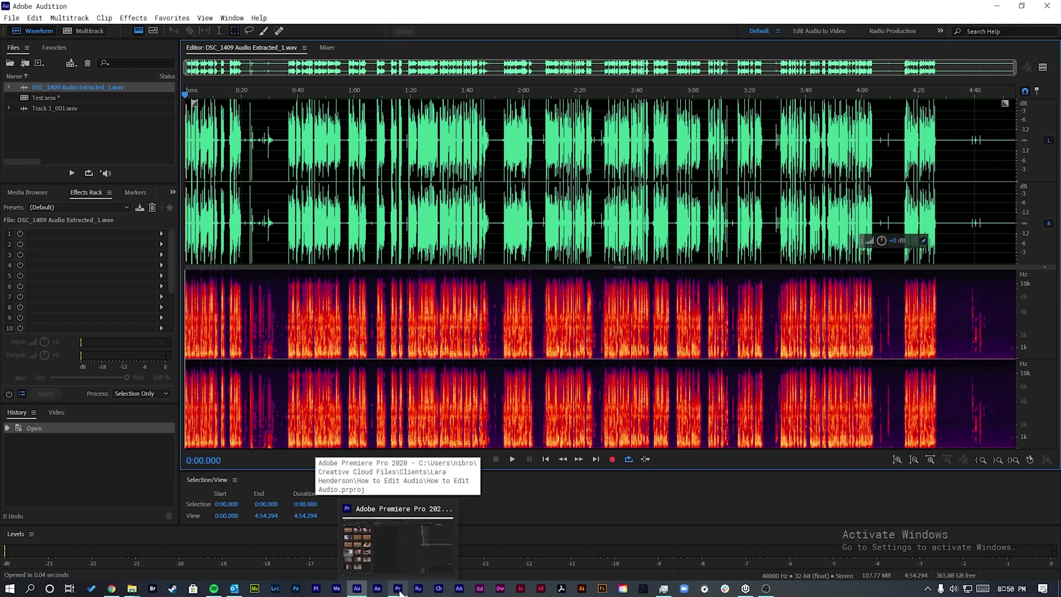
left_click(399, 590)
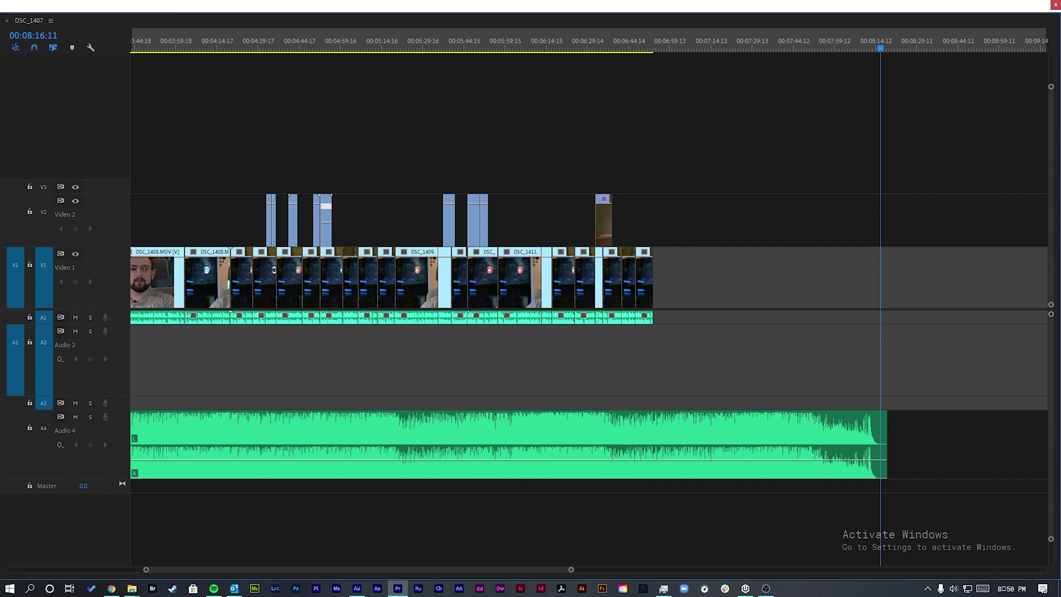
left_click_drag(133, 283, 818, 284)
scroll(840, 300, "up", 8)
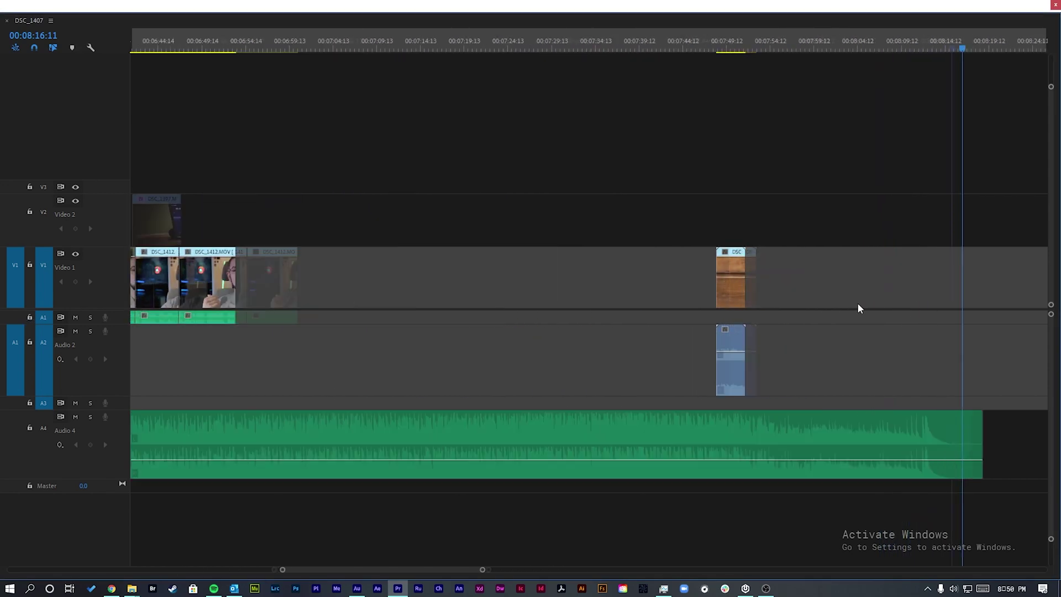
scroll(719, 282, "up", 2)
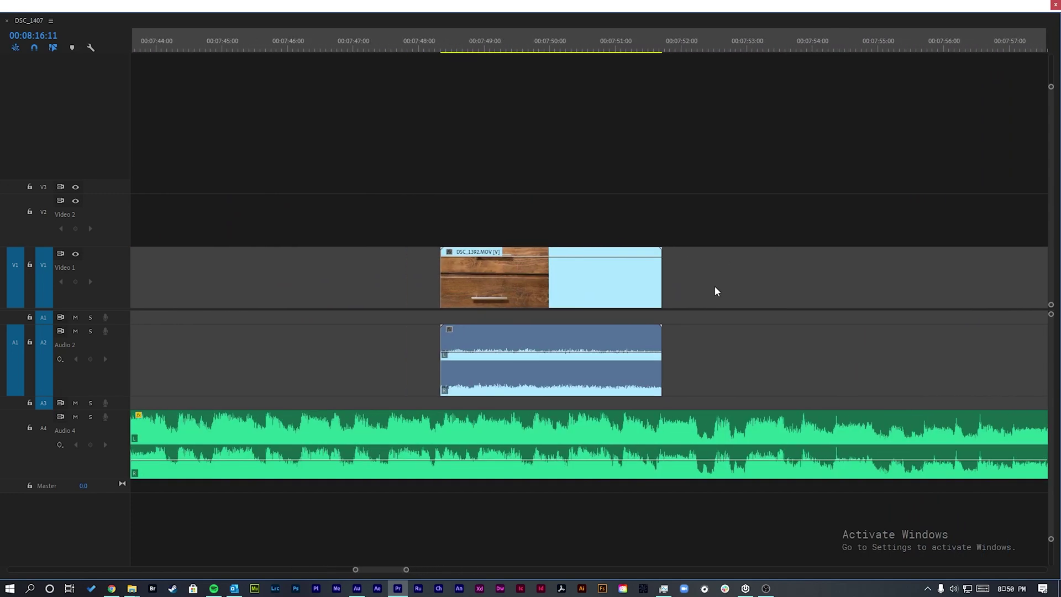
right_click(581, 332)
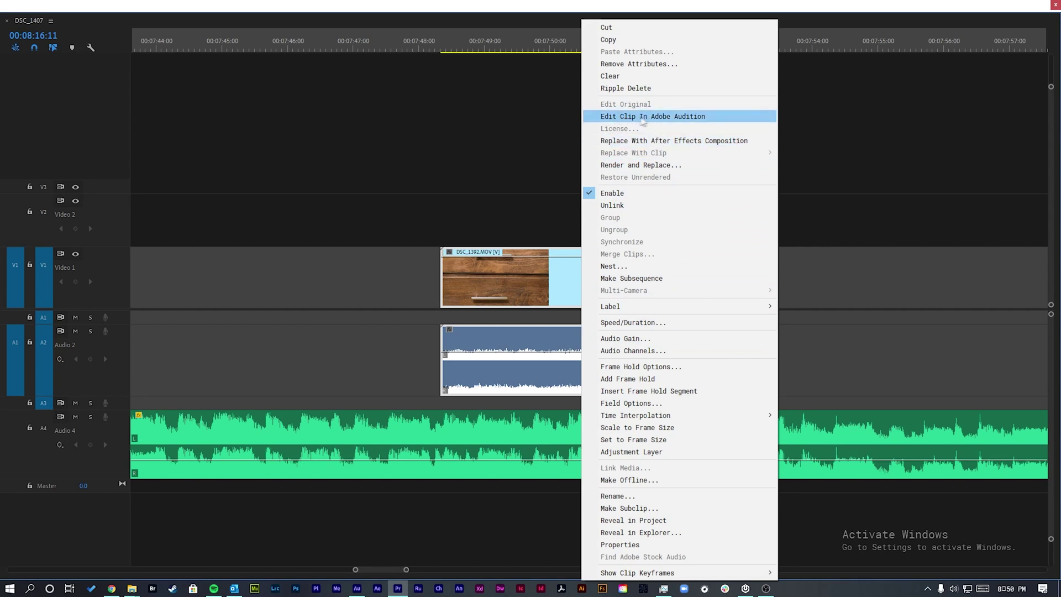
left_click(671, 117)
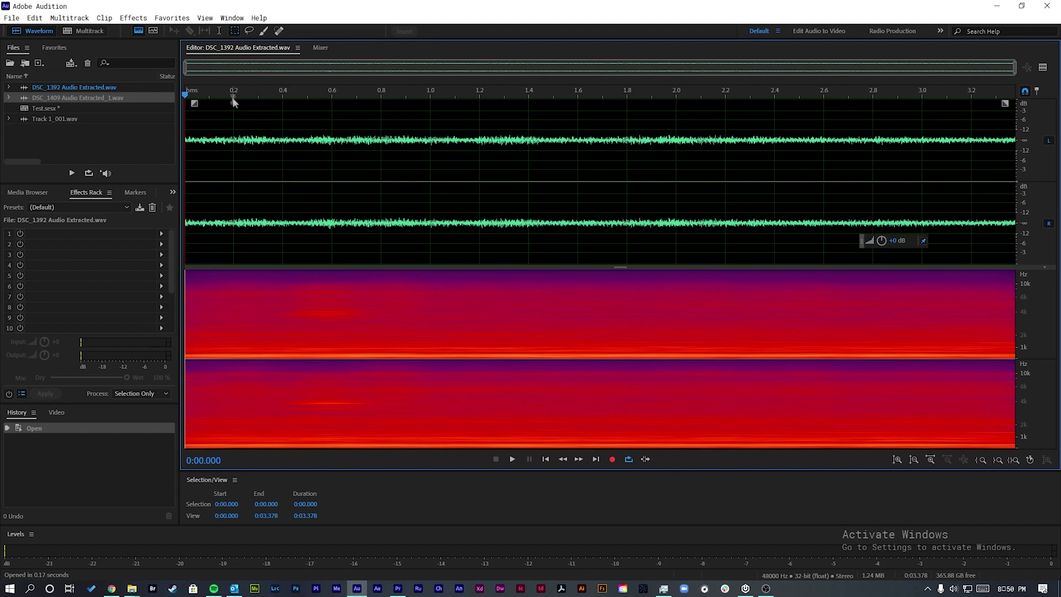
- Apply the Far Away Source effects rack preset to DSC_1392 Audio Extracted.wav and save the file
left_click(117, 206)
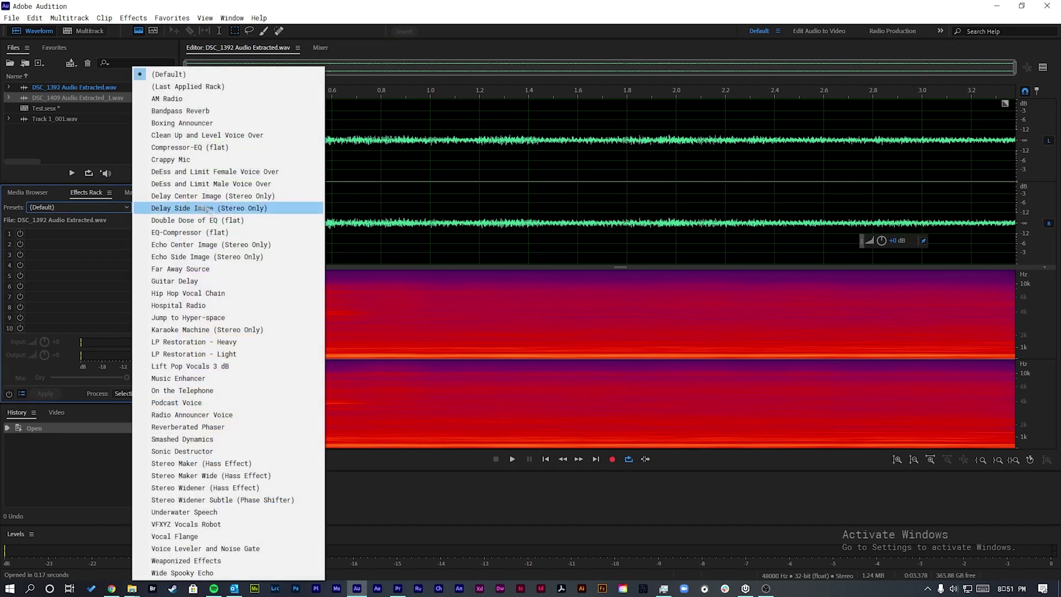
left_click(182, 268)
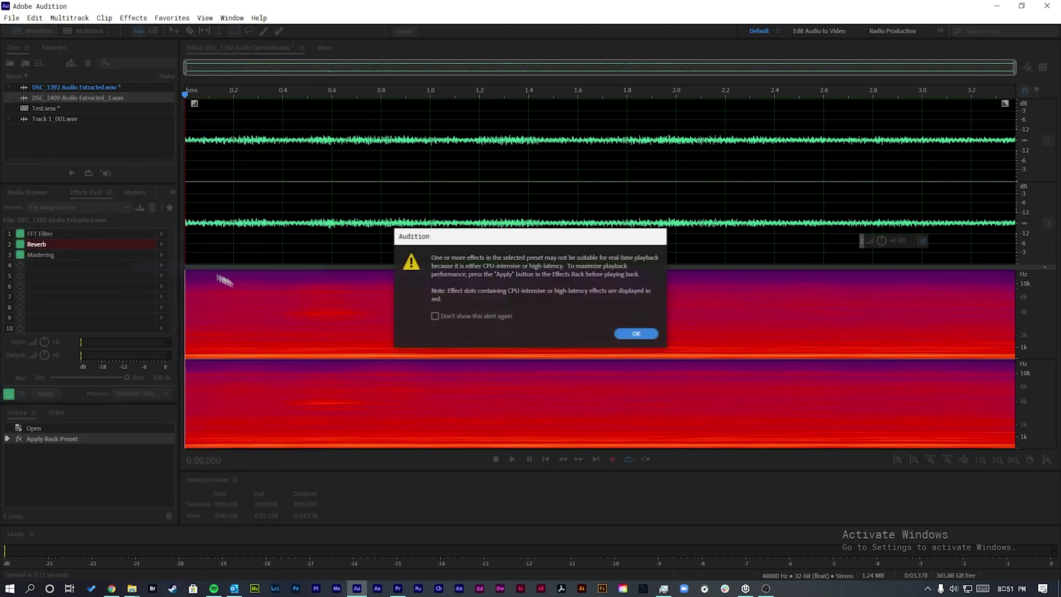
left_click(637, 335)
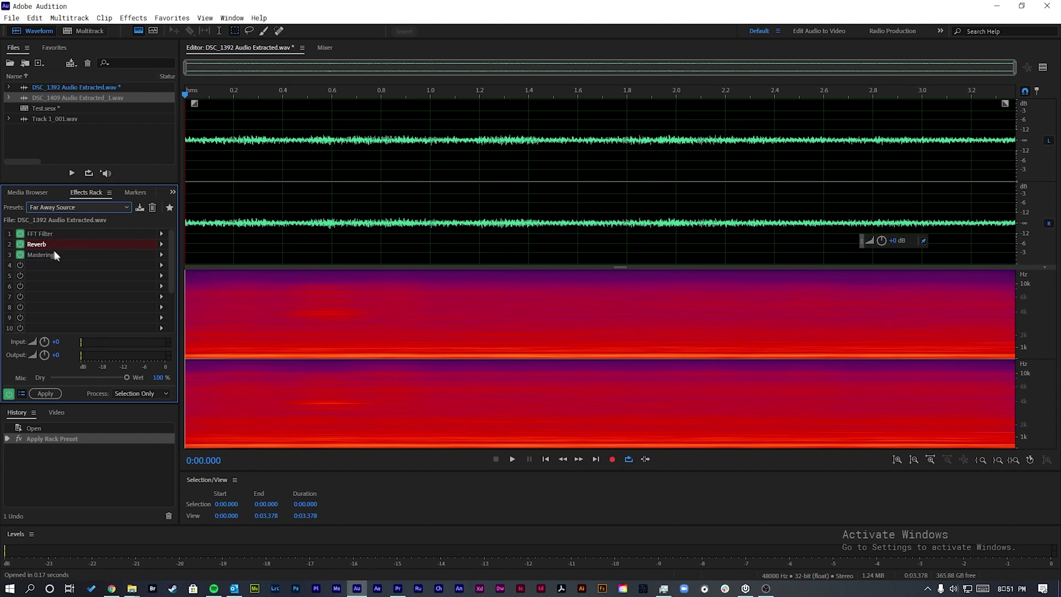
left_click(49, 394)
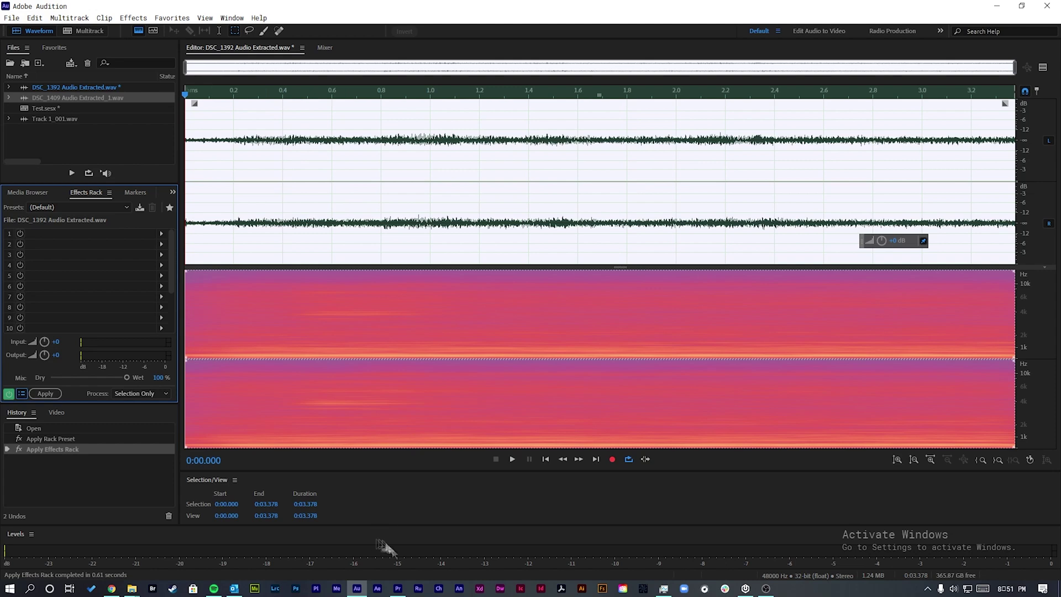
mouse_move(400, 594)
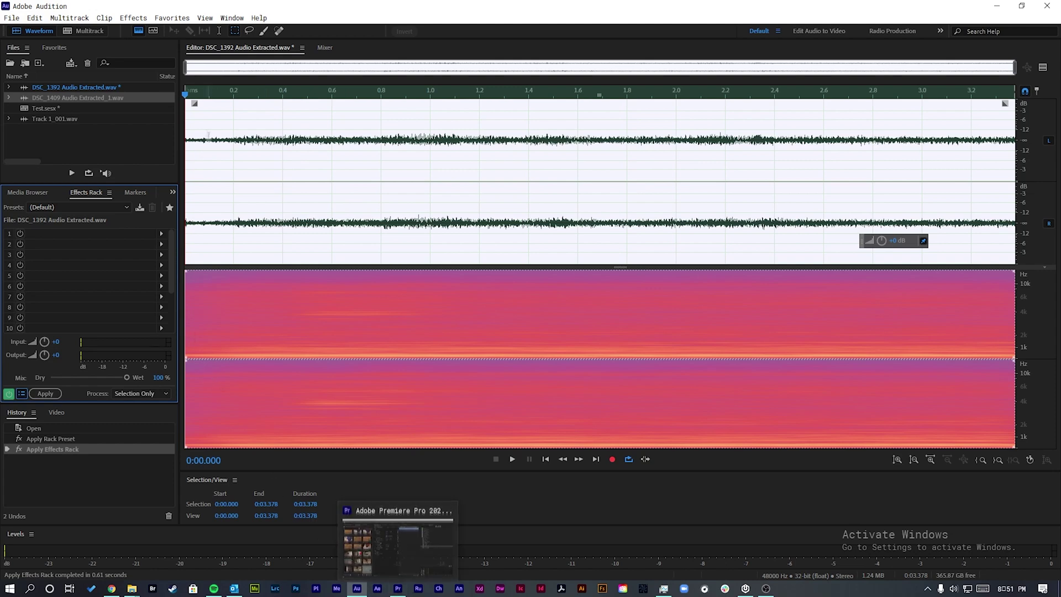
key("ctrl+s")
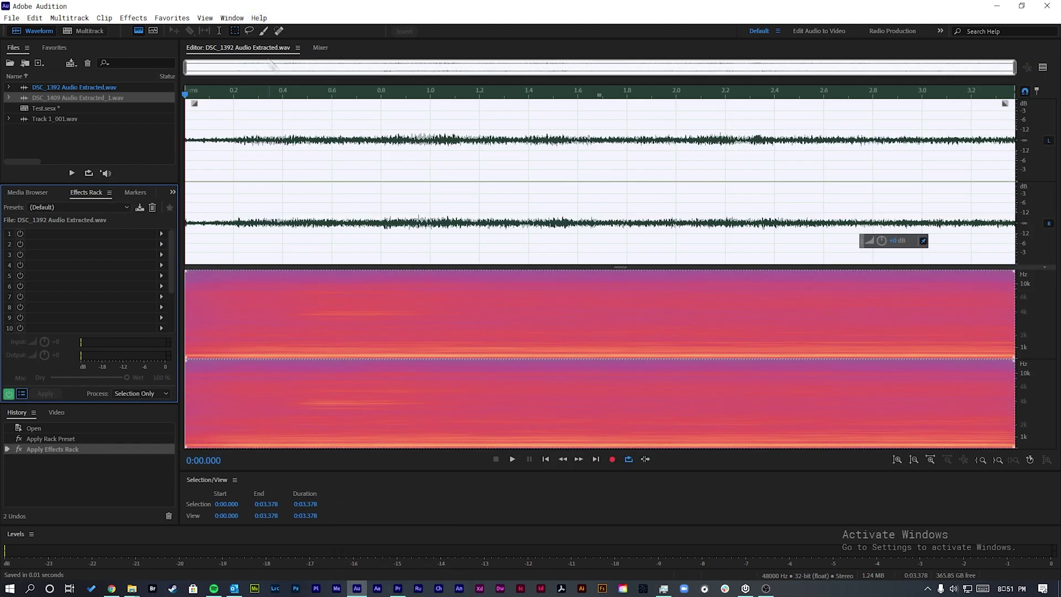
- Switch to Adobe Premiere Pro to check the edited clip in the timeline, and return to Adobe Audition
left_click(996, 6)
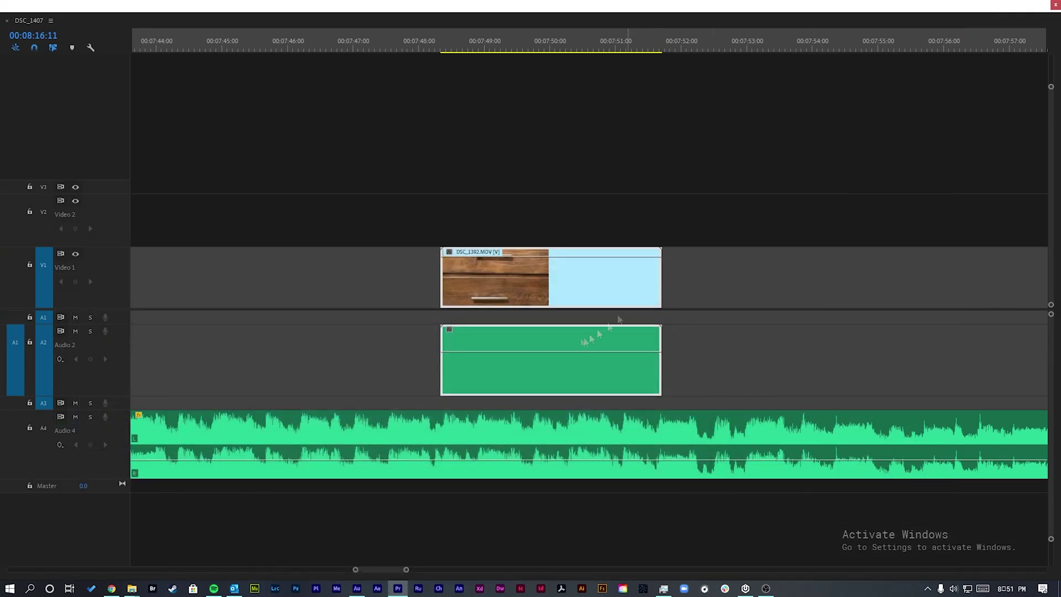
left_click(357, 588)
left_click(112, 144)
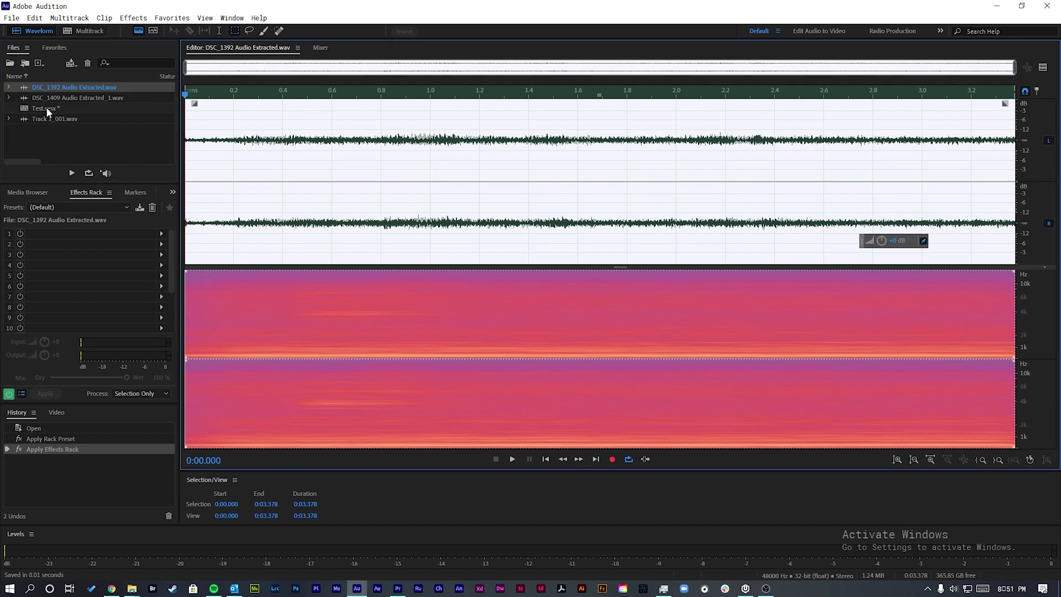
- Open the Test.sesx session and bring its recording Track 1_001.wav into the waveform editor
double_click(46, 108)
left_click(425, 136)
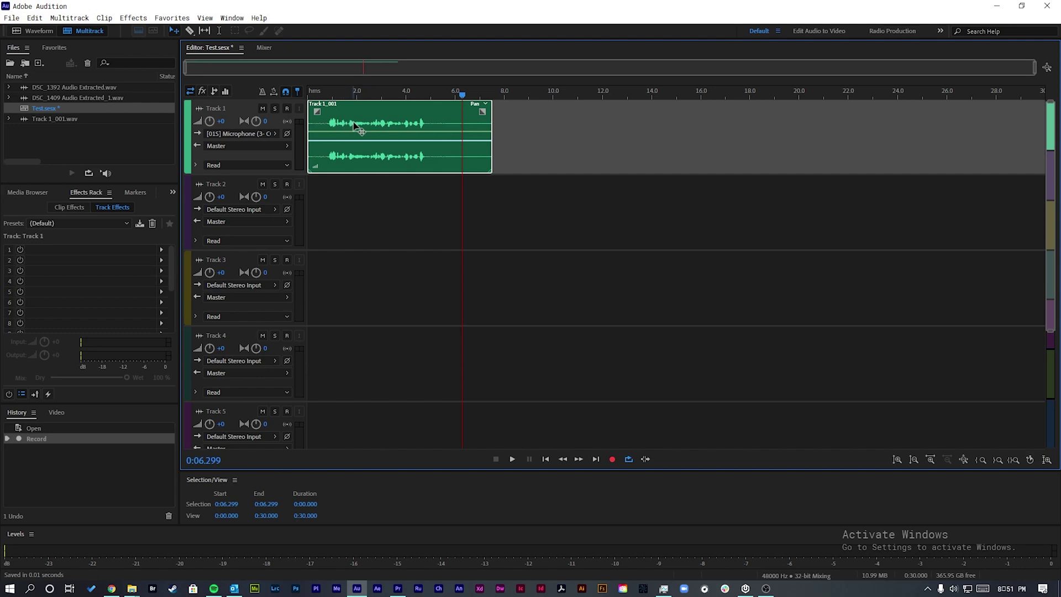
left_click(69, 118)
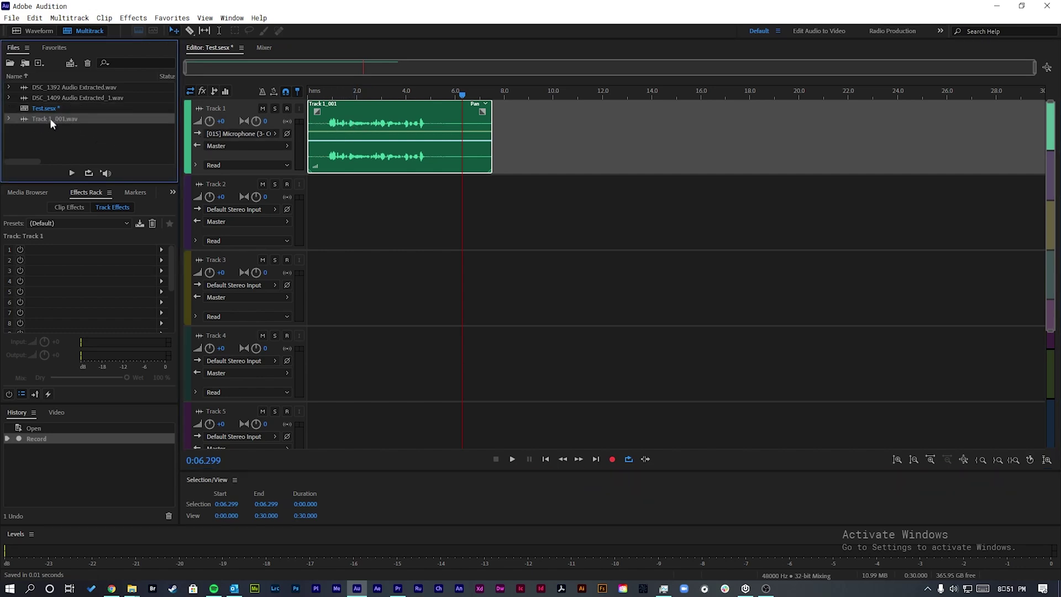
double_click(66, 119)
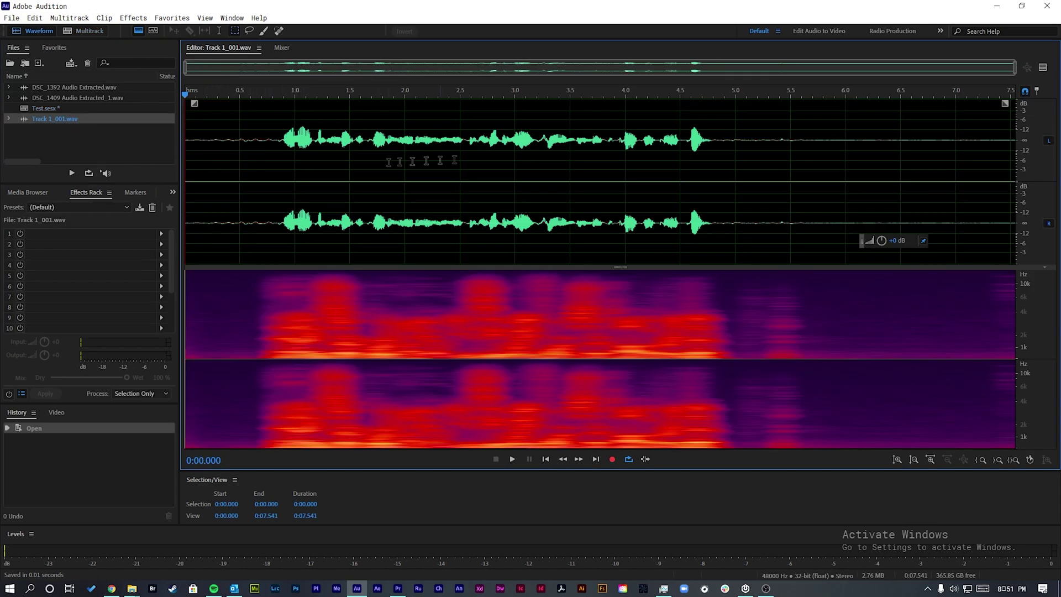
- Try a marquee selection in the spectral display from about 0:00.7 to 0:03.9, clear it, and toggle the spectral frequency display off and on
left_click_drag(260, 290, 612, 349)
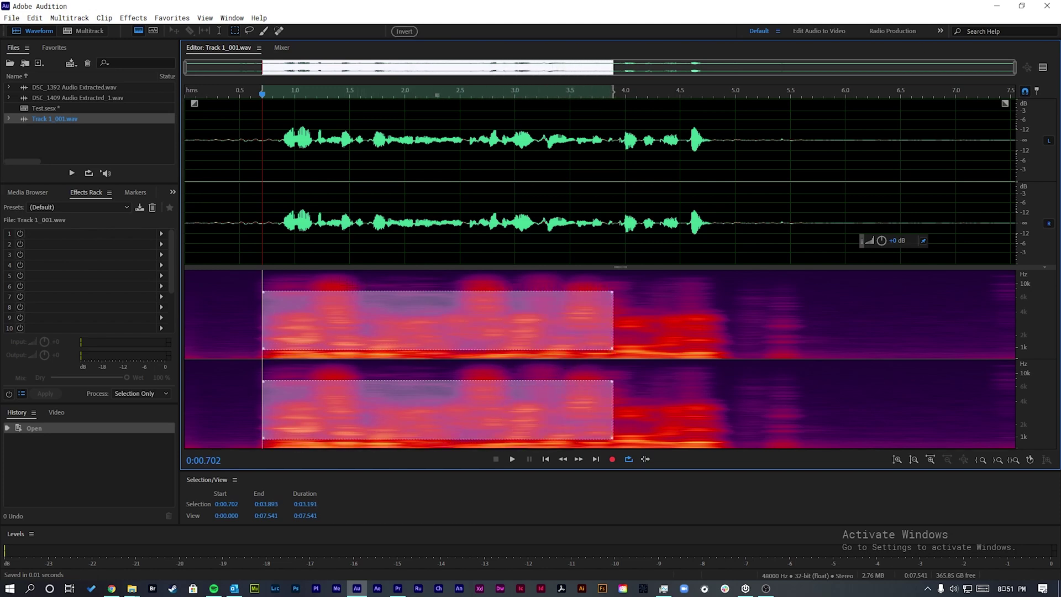
left_click(238, 218)
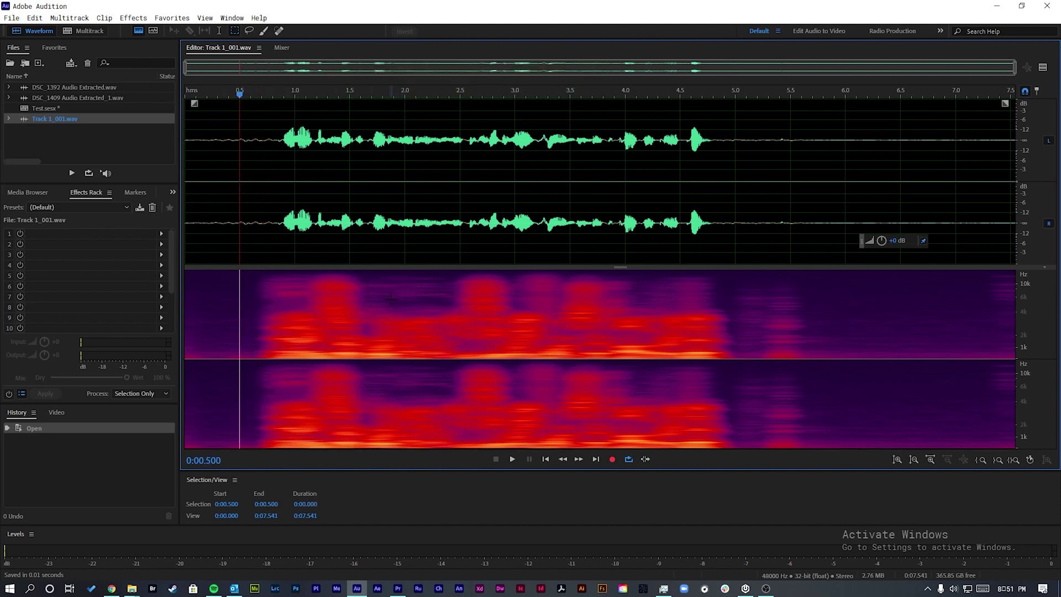
left_click(139, 31)
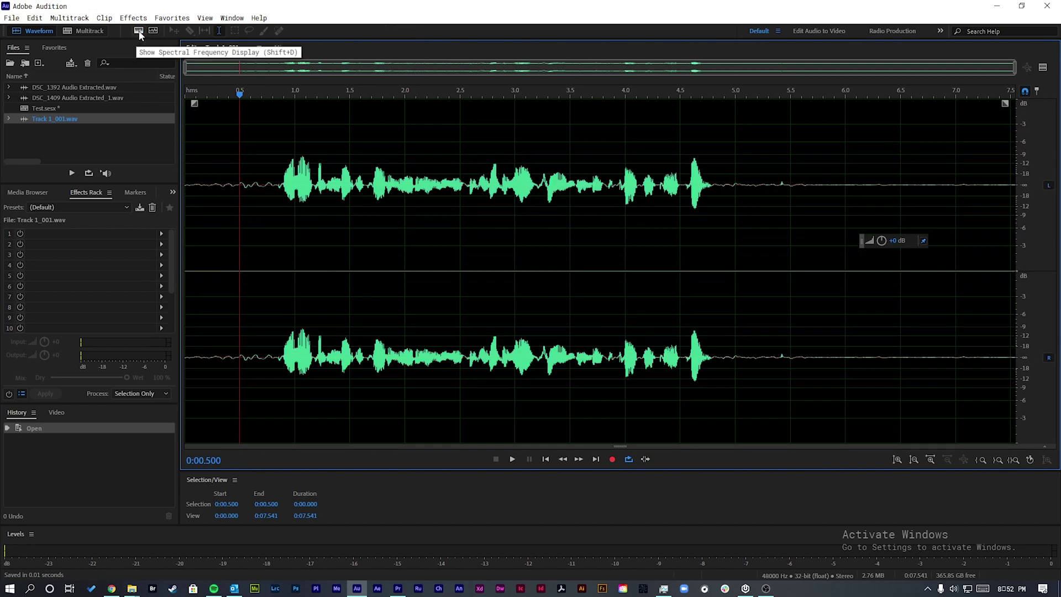
left_click(139, 32)
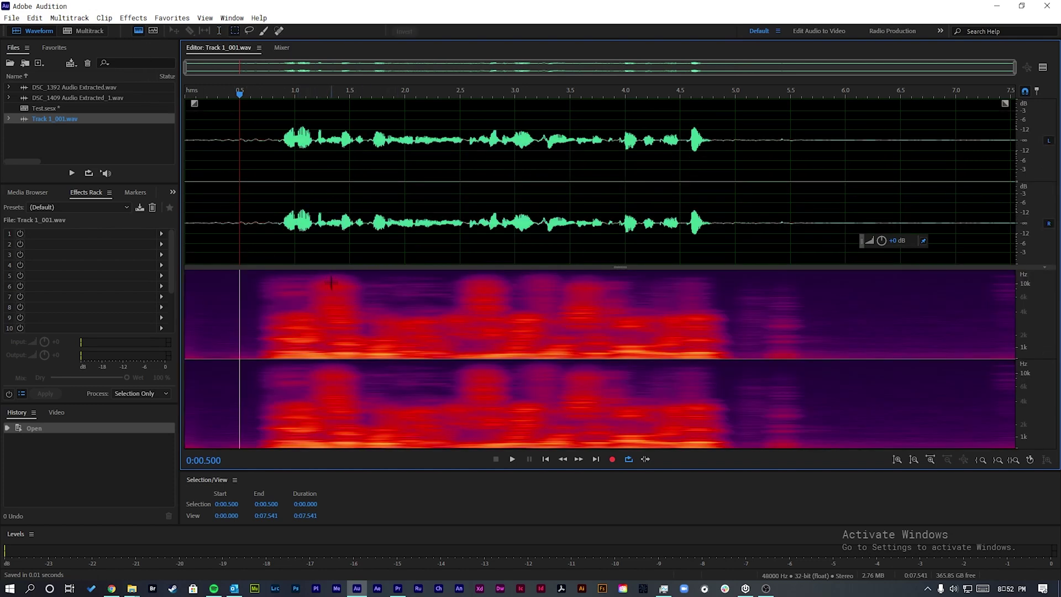
- Play back Track 1_001.wav from its start to listen for background noise
left_click_drag(240, 332, 185, 331)
key("space")
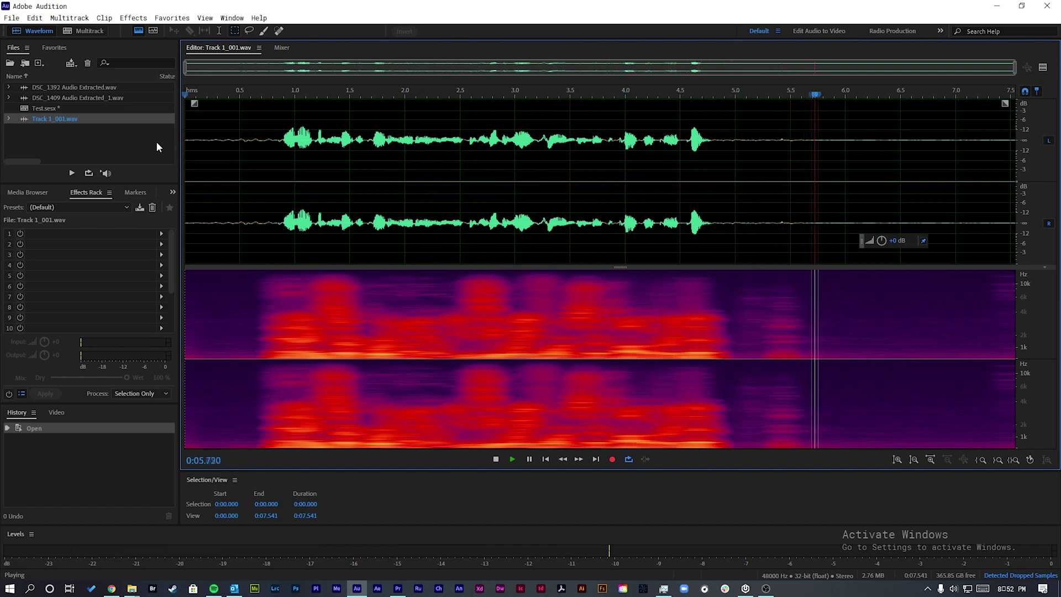
key("space")
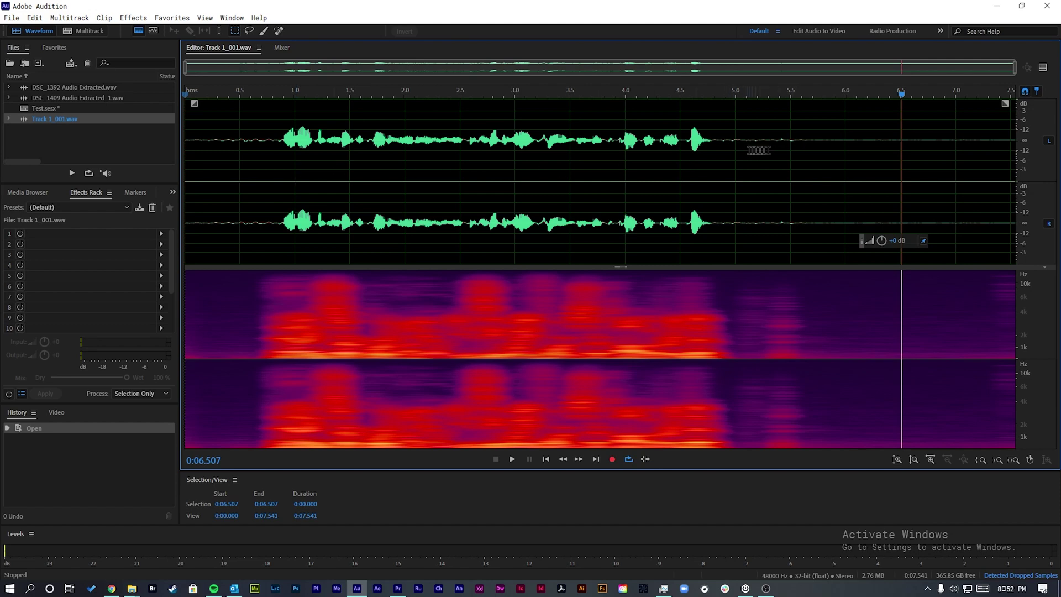
left_click_drag(722, 142, 1020, 160)
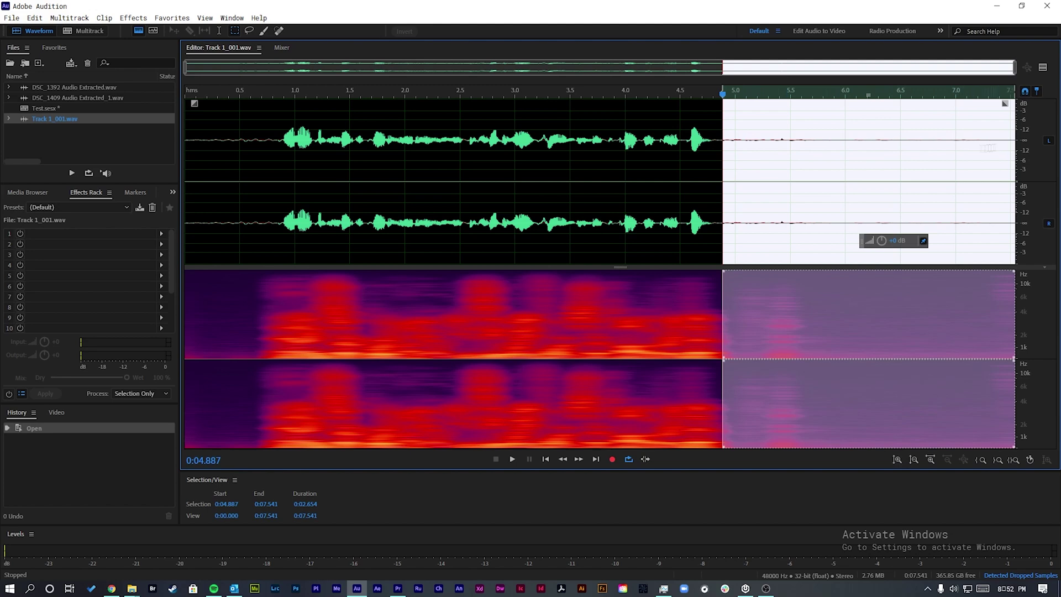
left_click(692, 307)
left_click_drag(724, 280, 912, 340)
left_click(750, 150)
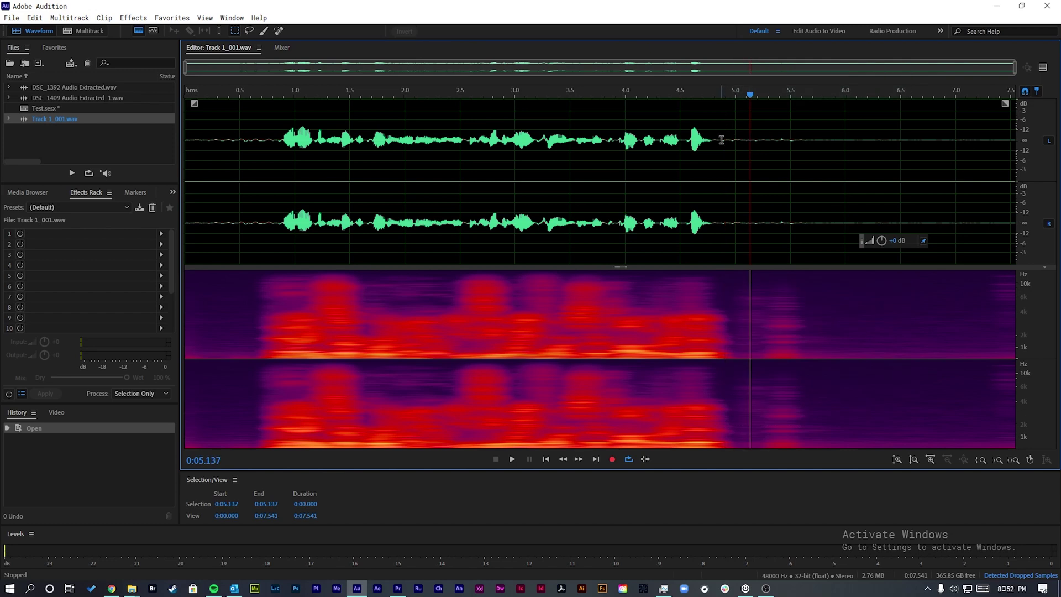
- Capture a noise print from the quiet section between about 0:04.87 and the end of Track 1_001.wav
left_click_drag(721, 141, 1021, 150)
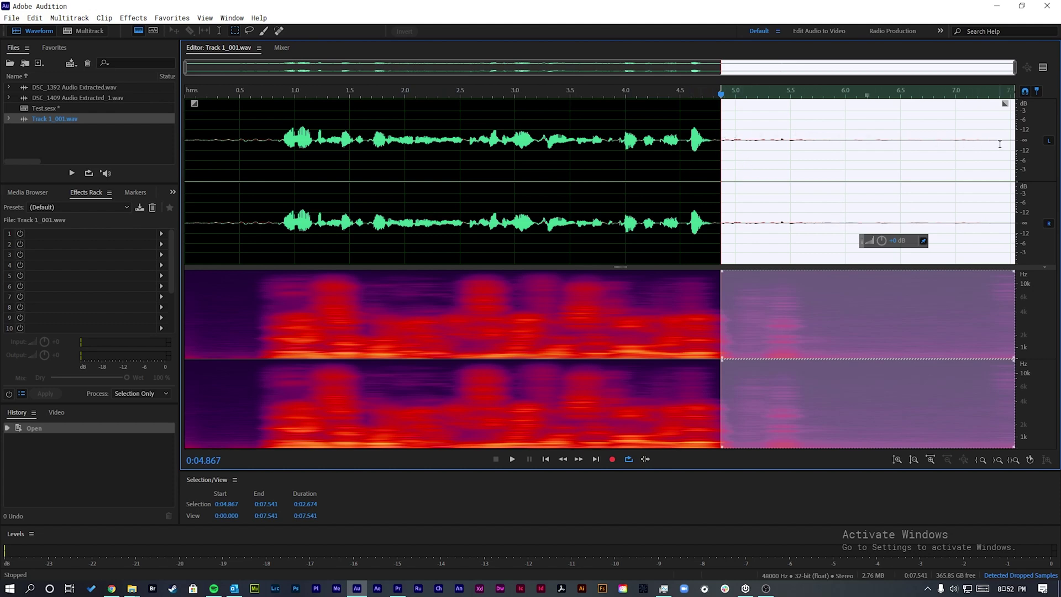
right_click(768, 129)
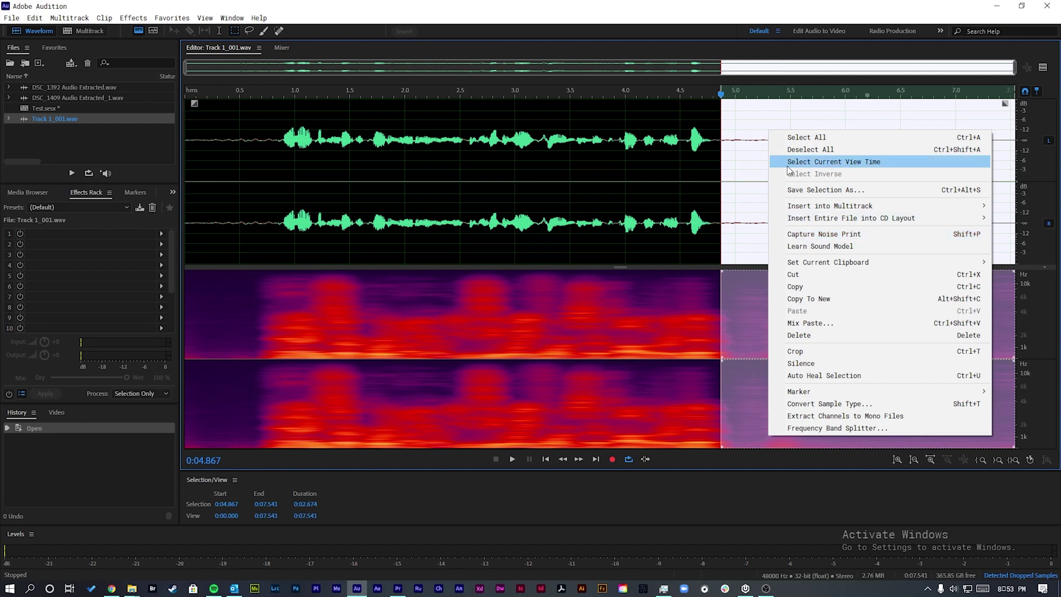
left_click(859, 235)
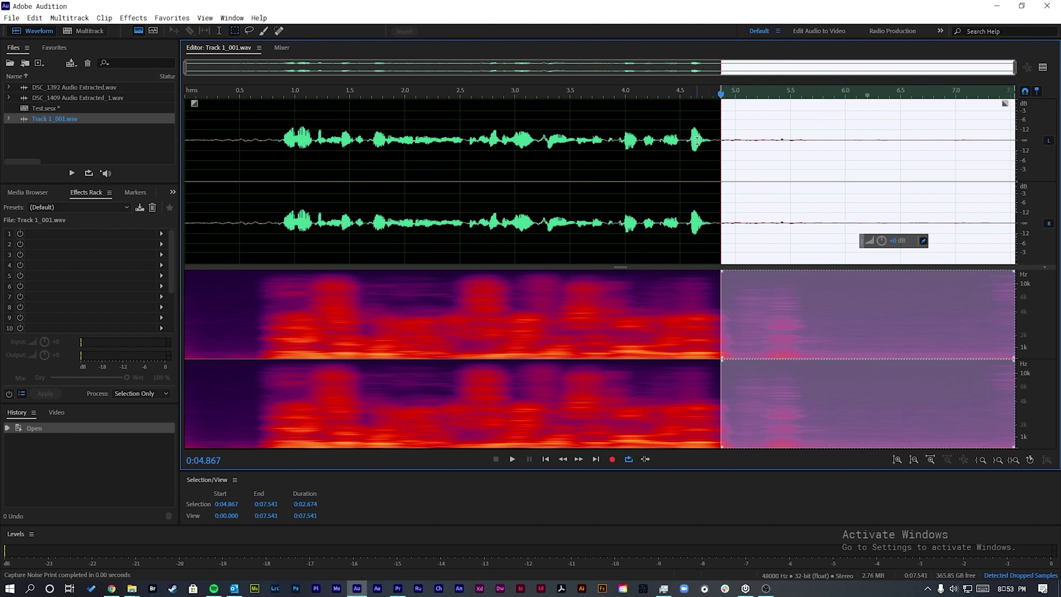
- Apply the Noise Reduction process to the entire Track 1_001.wav using the captured noise print
key("ctrl+a")
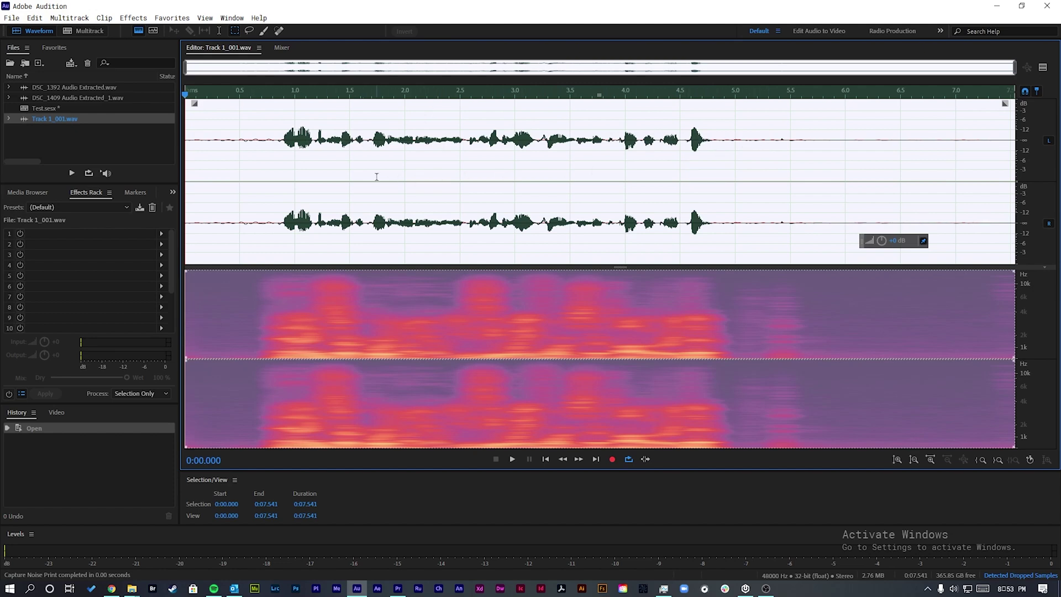
left_click(135, 19)
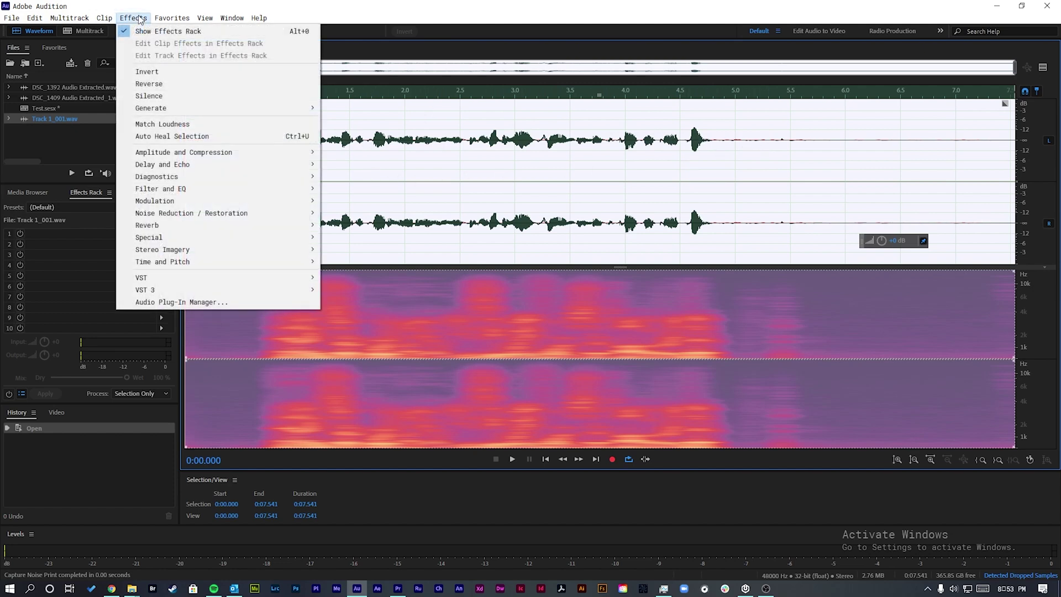
mouse_move(229, 214)
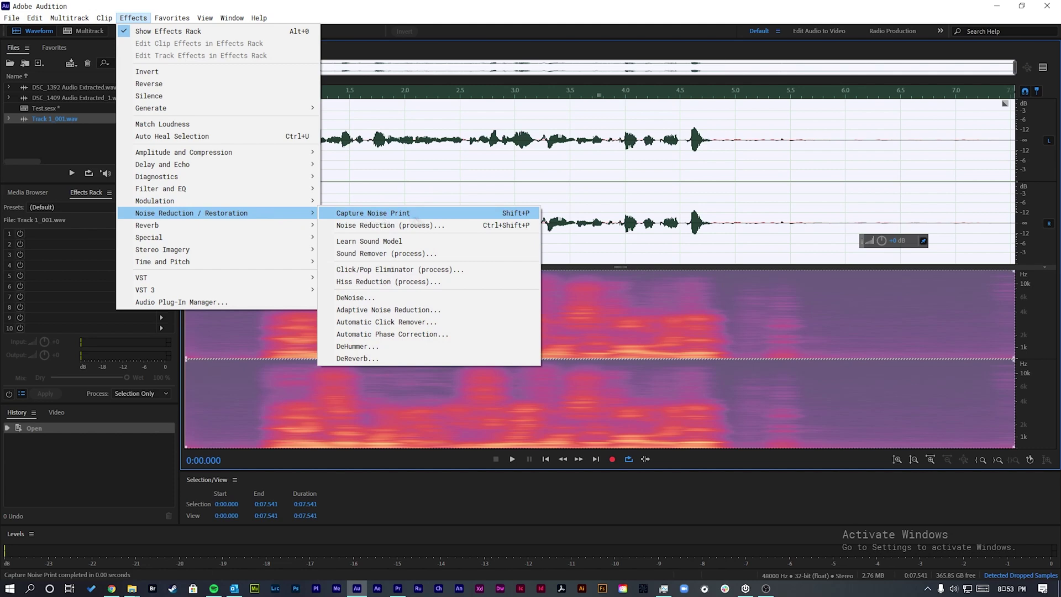
left_click(457, 226)
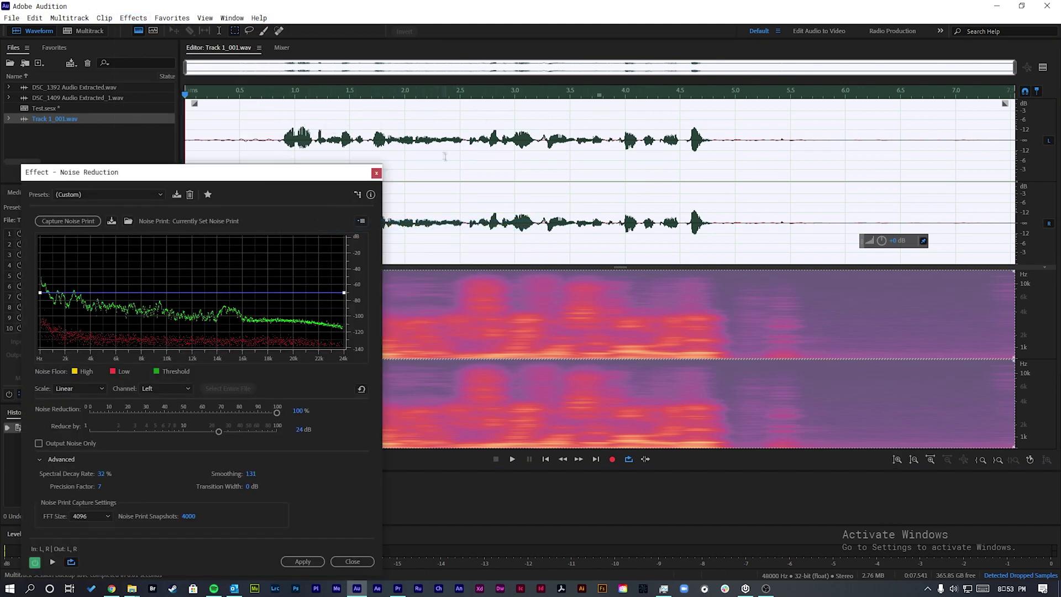
left_click_drag(257, 173, 381, 94)
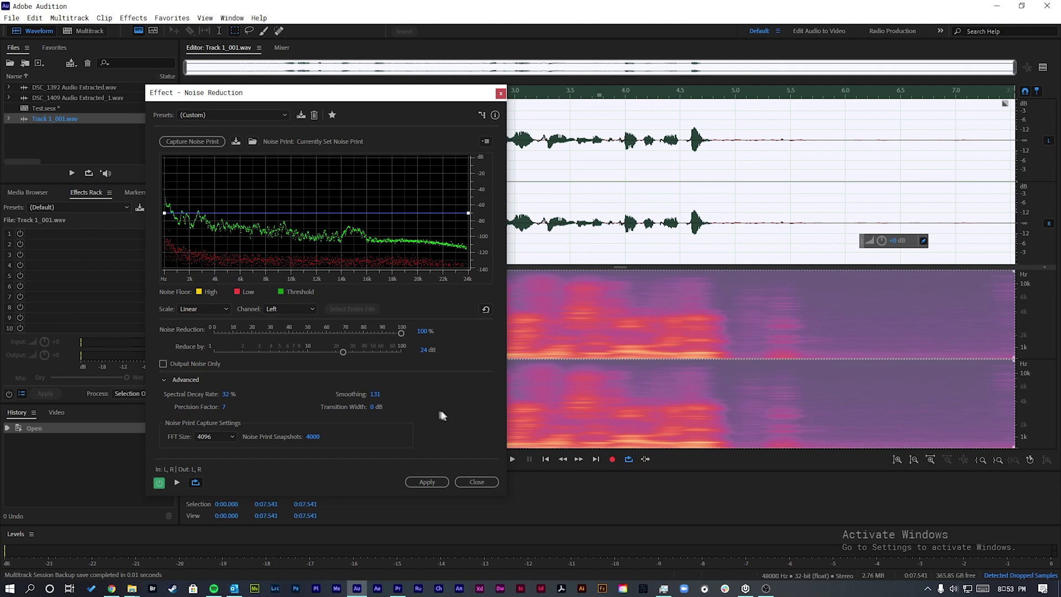
left_click(427, 482)
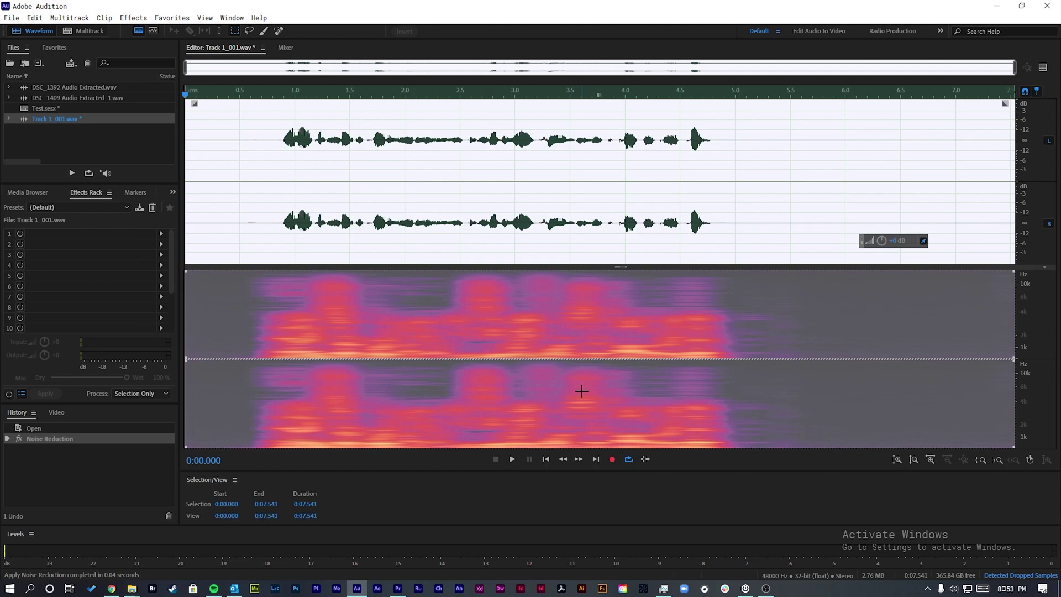
- Clear the selection, and undo and redo the noise reduction to compare the audio before and after
left_click(229, 94)
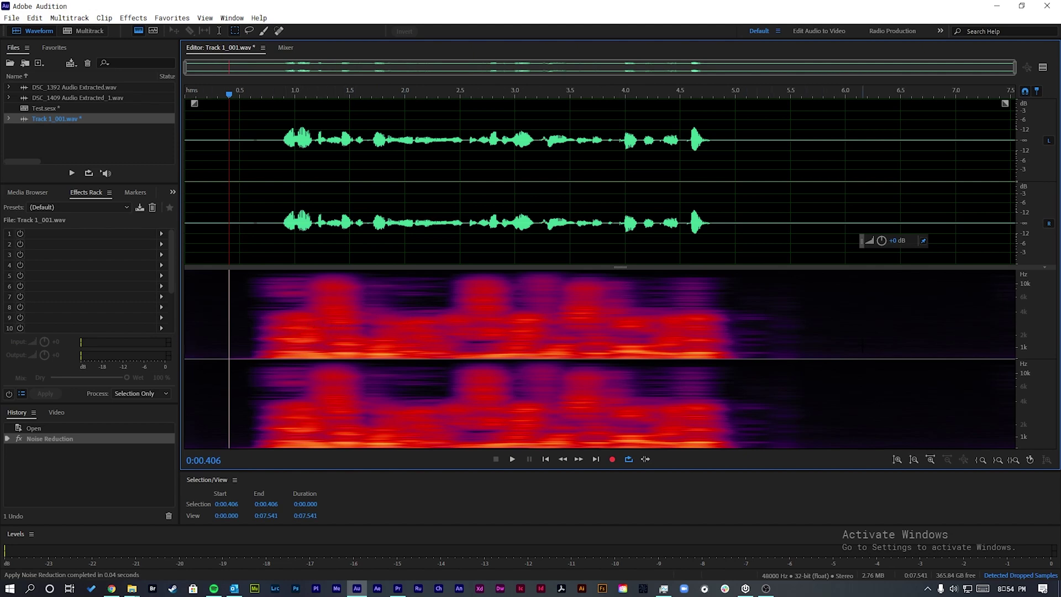
key("ctrl+z")
left_click(856, 331)
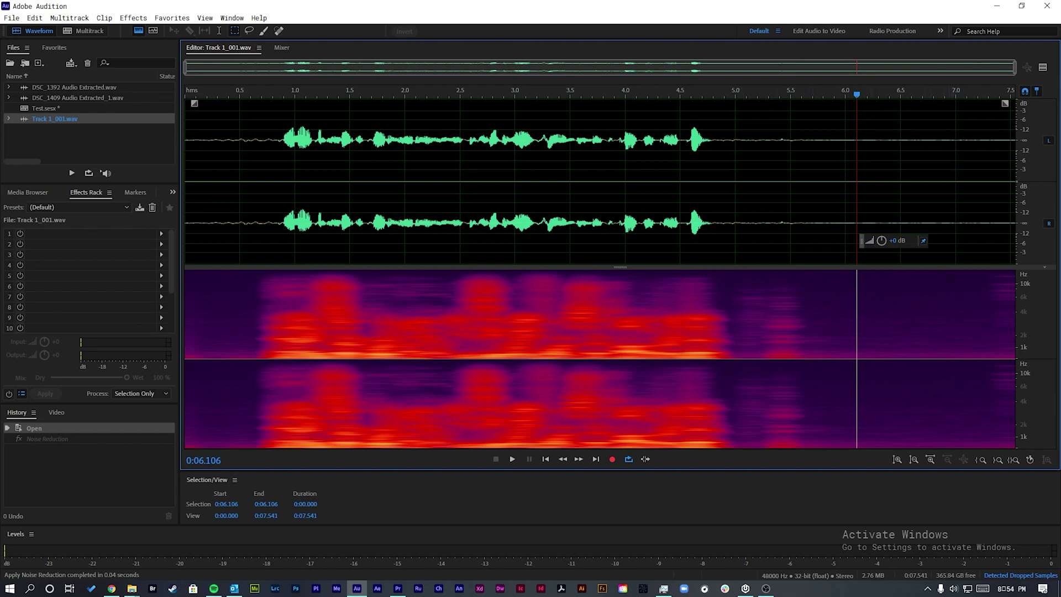
key("ctrl+shift+z")
left_click(877, 302)
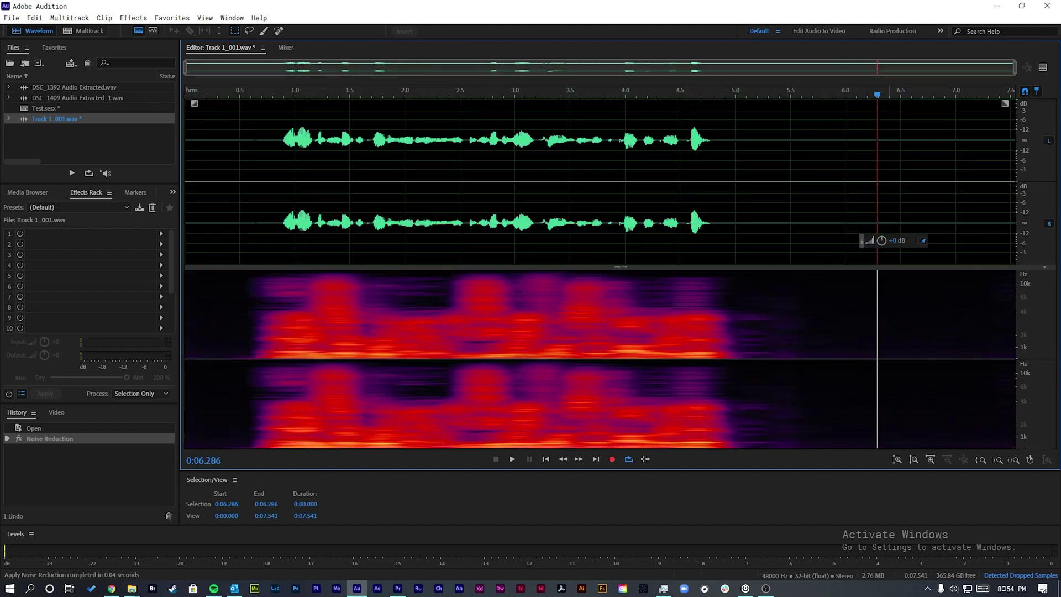
- Play back the noise-reduced recording from its start and again from about 0:00.6
left_click_drag(877, 95, 118, 127)
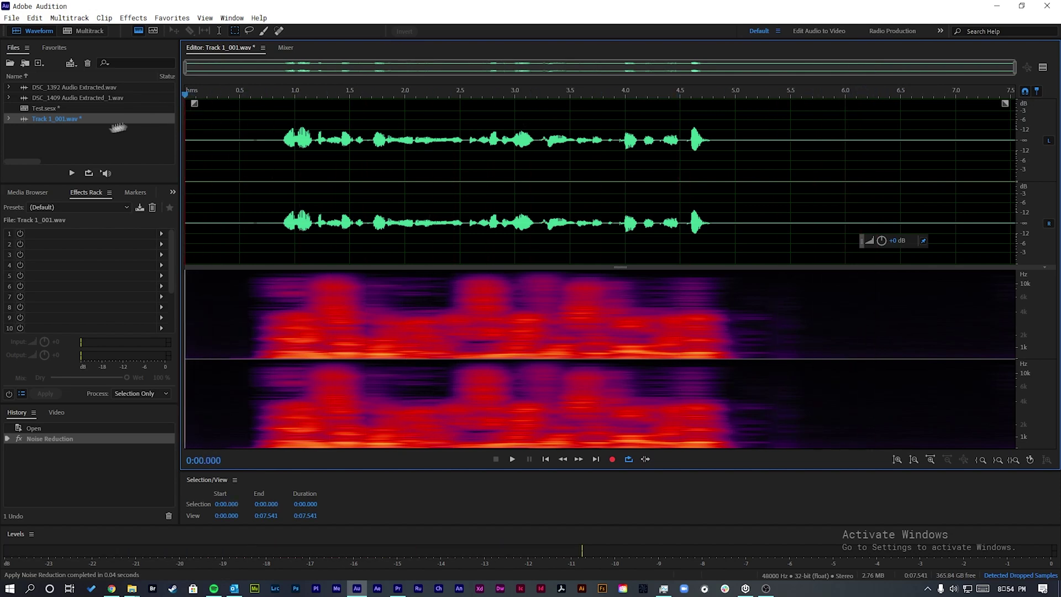
key("space")
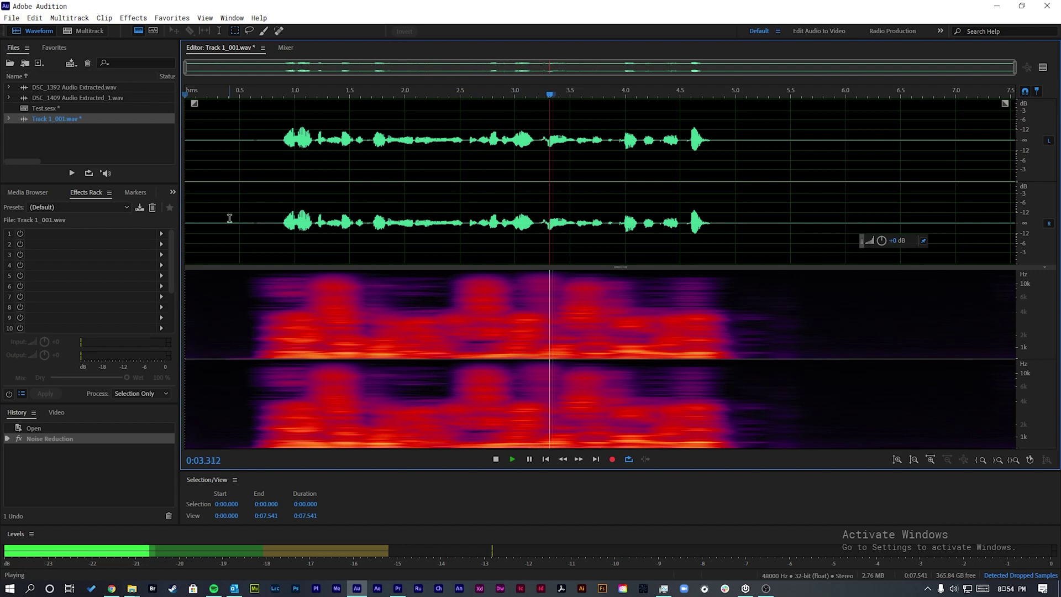
key("space")
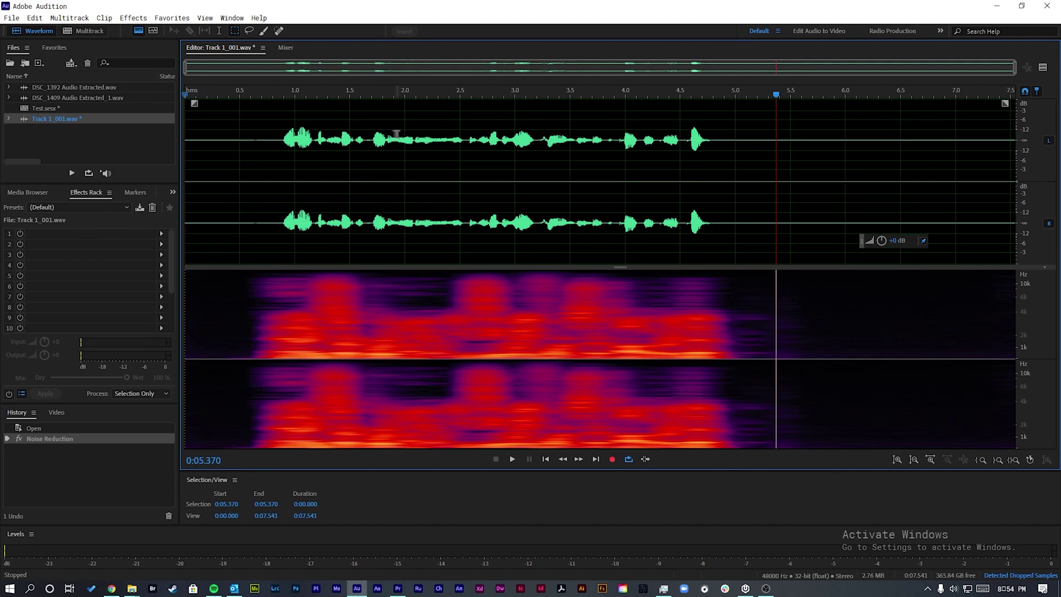
left_click(524, 145)
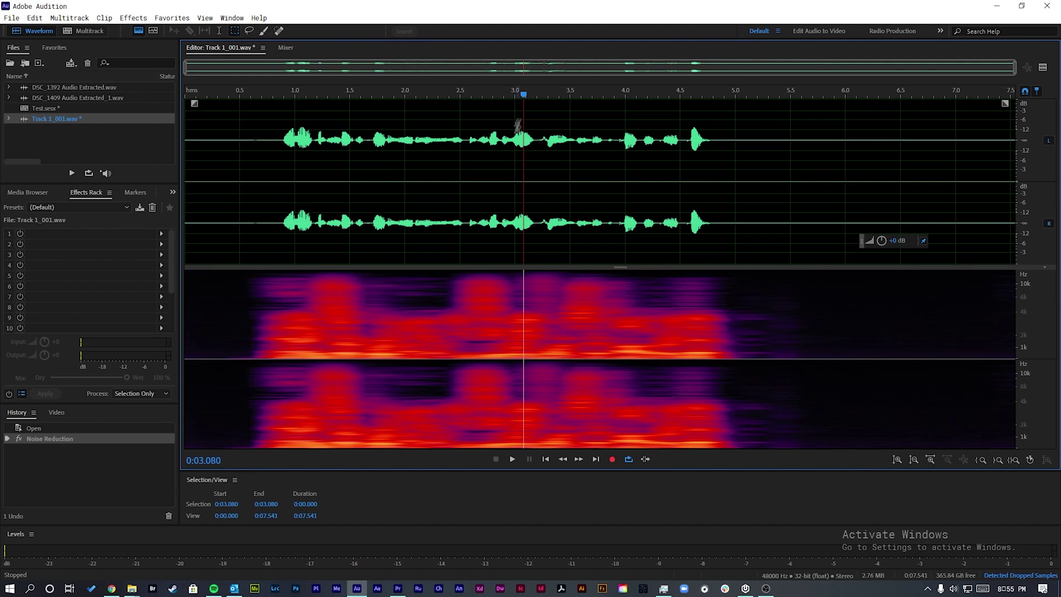
key("space")
left_click(252, 94)
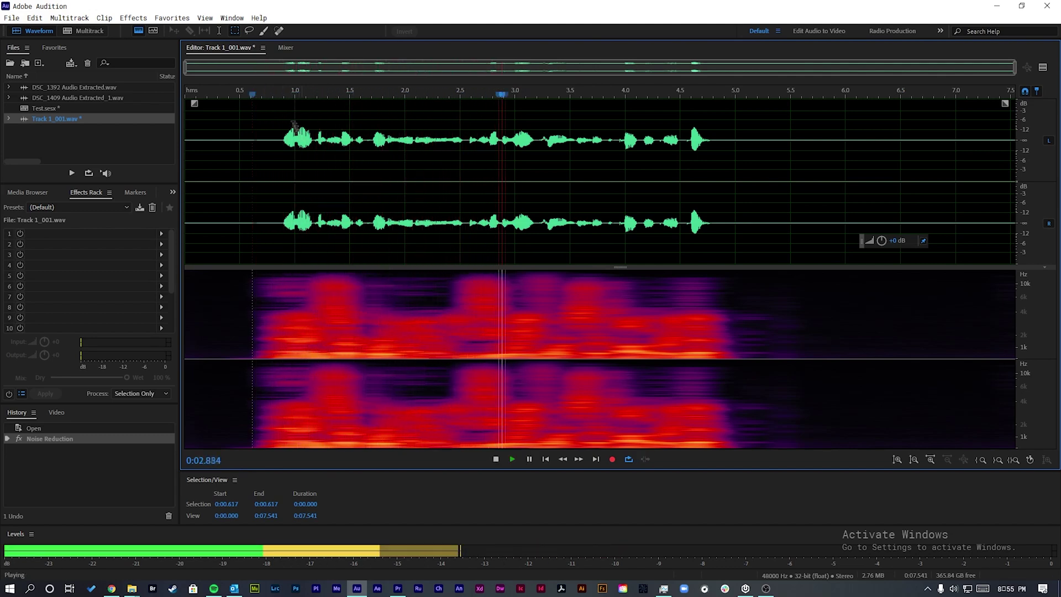
key("space")
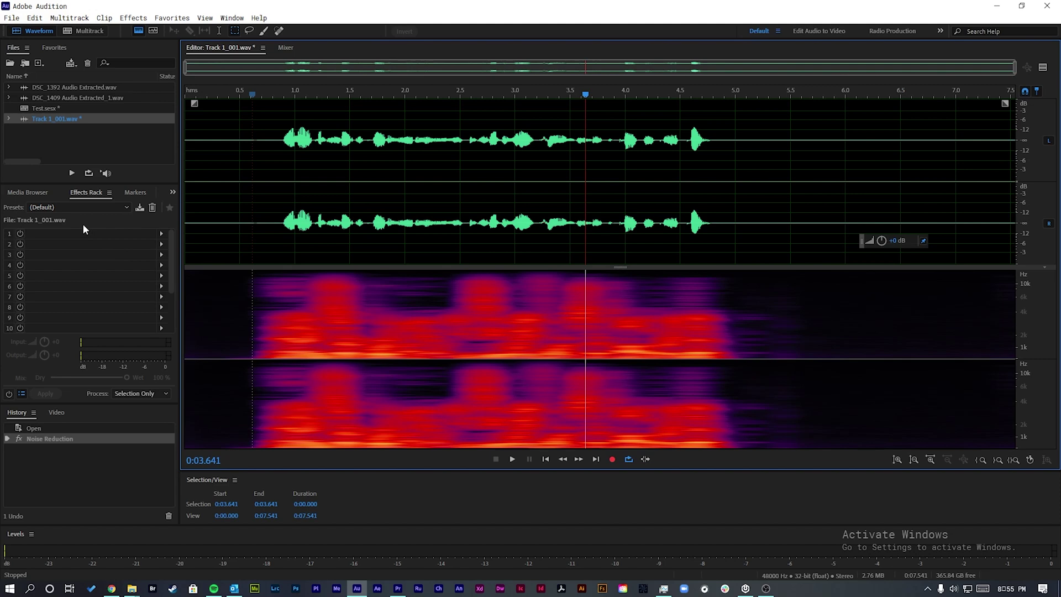
- Add a Hard Limiter in slot 1 of the effects rack and set its input boost to about 16.2 dB
scroll(35, 241, "down", 3)
scroll(38, 246, "up", 3)
left_click(162, 234)
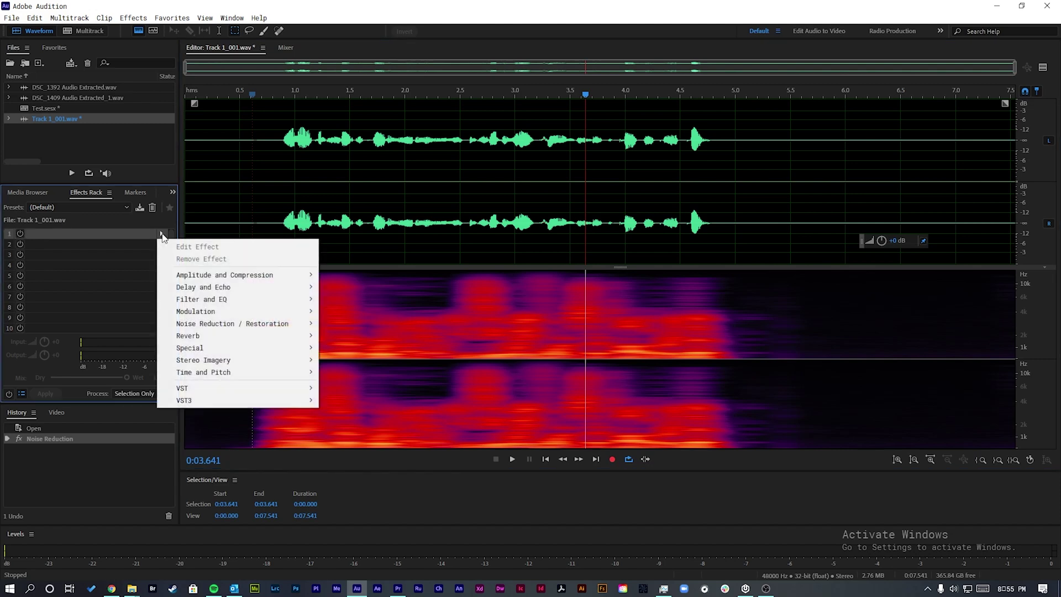
mouse_move(260, 281)
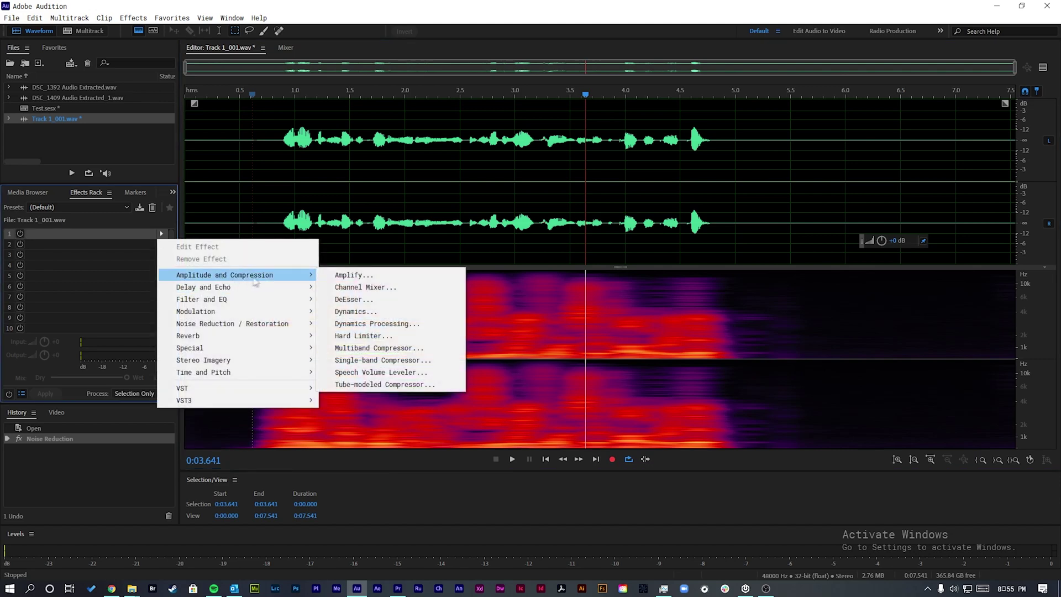
left_click(389, 336)
left_click(644, 195)
left_click_drag(387, 282, 187, 280)
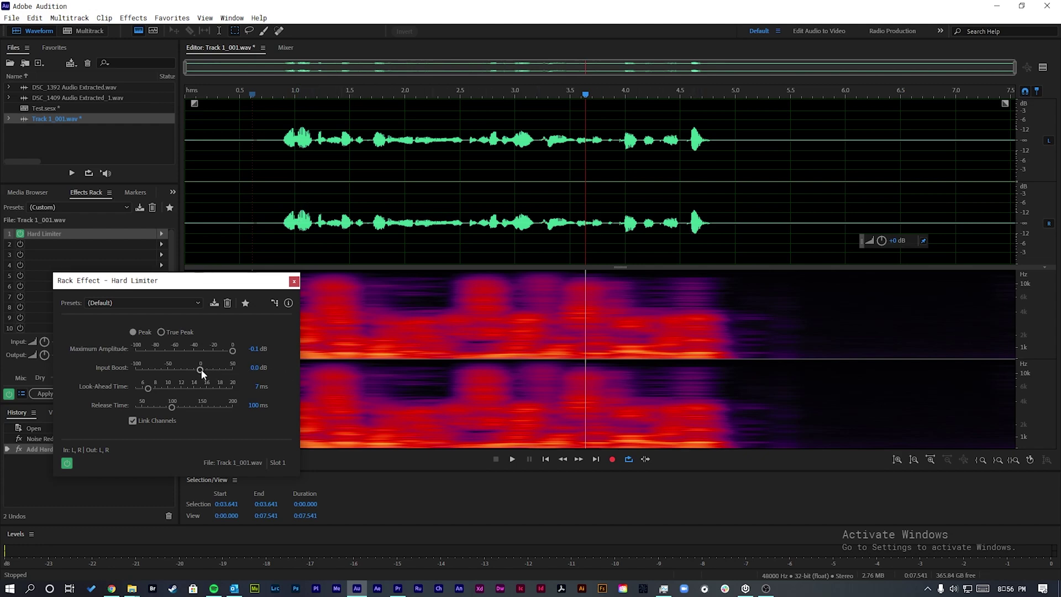
left_click_drag(200, 369, 214, 372)
left_click_drag(219, 370, 212, 369)
- Bypass the Hard Limiter and play back Track 1_001.wav from about 0:01.7 to compare the unboosted sound
left_click(369, 108)
left_click(67, 463)
key("space")
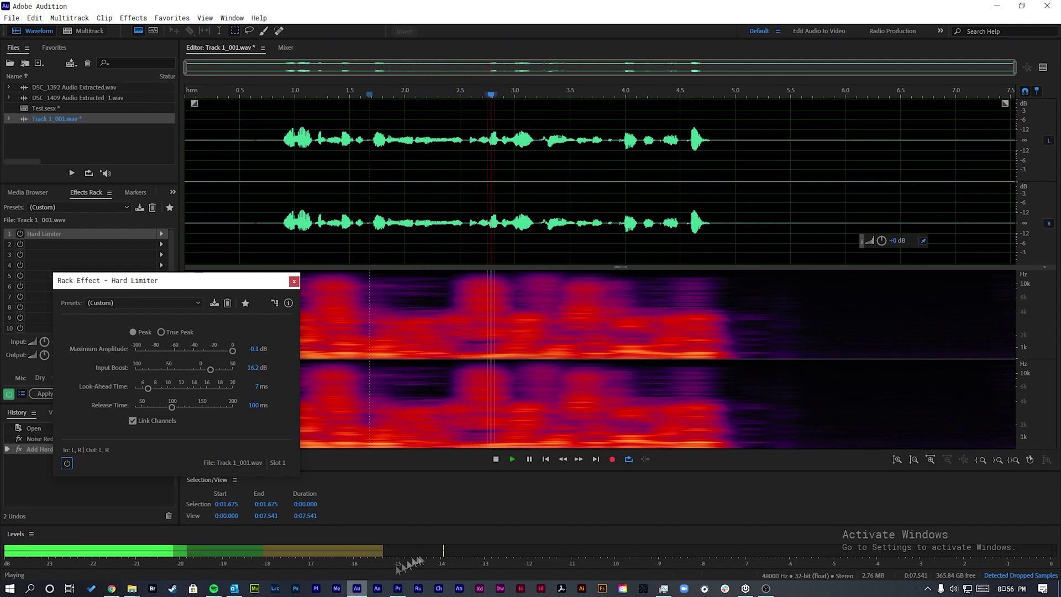
key("space")
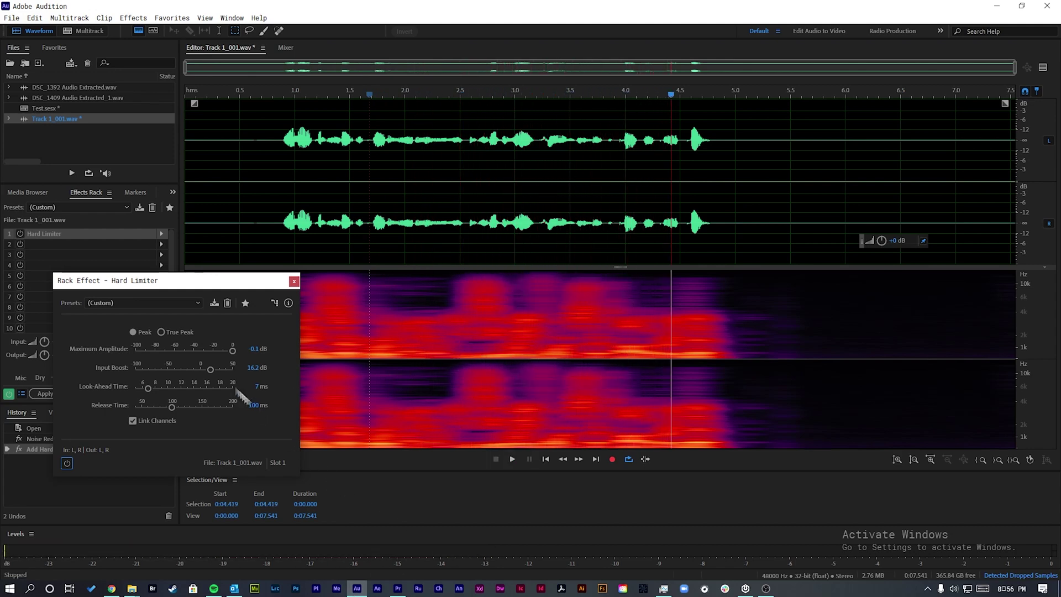
- Set the Hard Limiter's input boost to about 11.1 dB and maximum amplitude to -1.5 dB, with the effect switched back on
left_click_drag(209, 371, 205, 370)
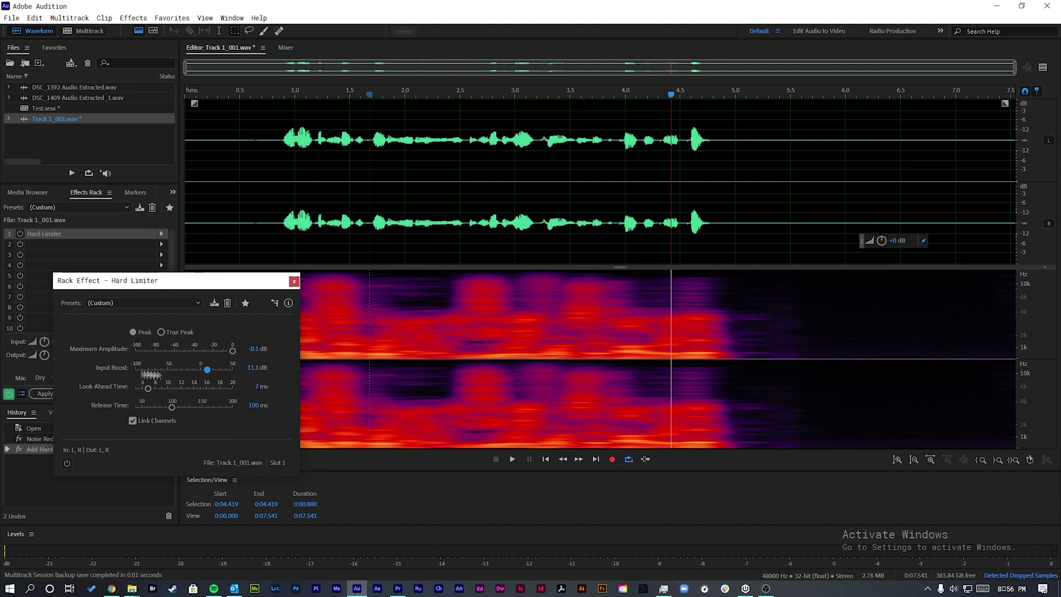
left_click_drag(255, 354, 253, 354)
left_click(253, 351)
type("-1.5")
key("Return")
left_click(67, 463)
left_click_drag(242, 287, 207, 248)
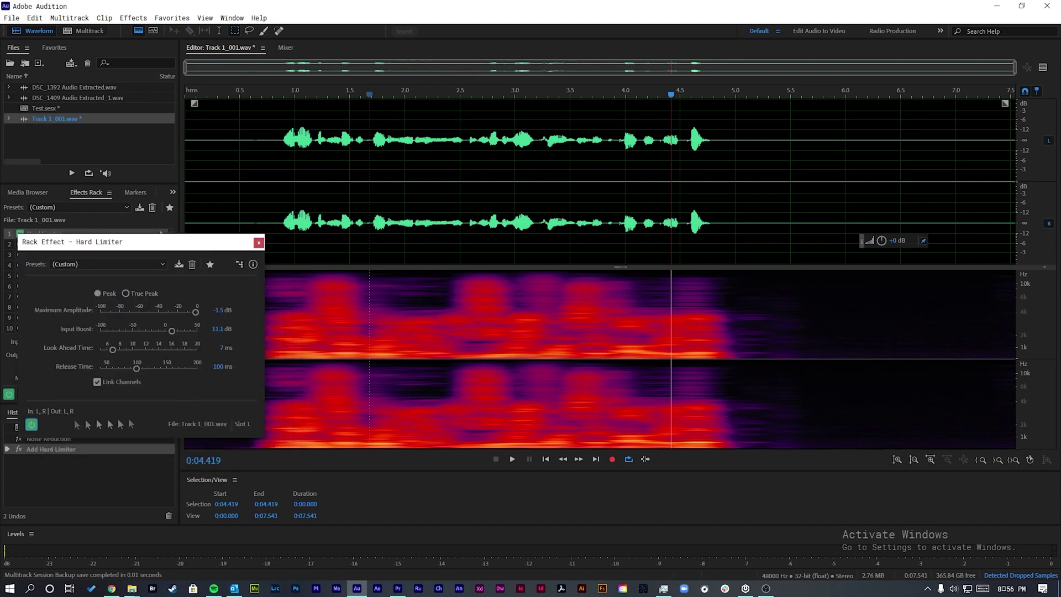
- Play back the recording from its start with the Hard Limiter active
left_click(260, 138)
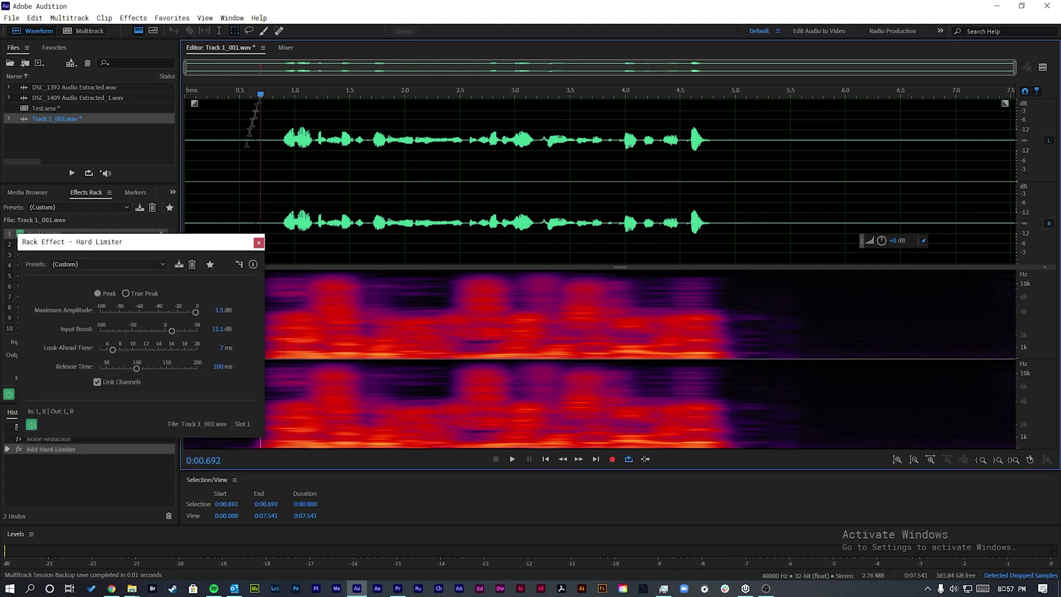
left_click(31, 424)
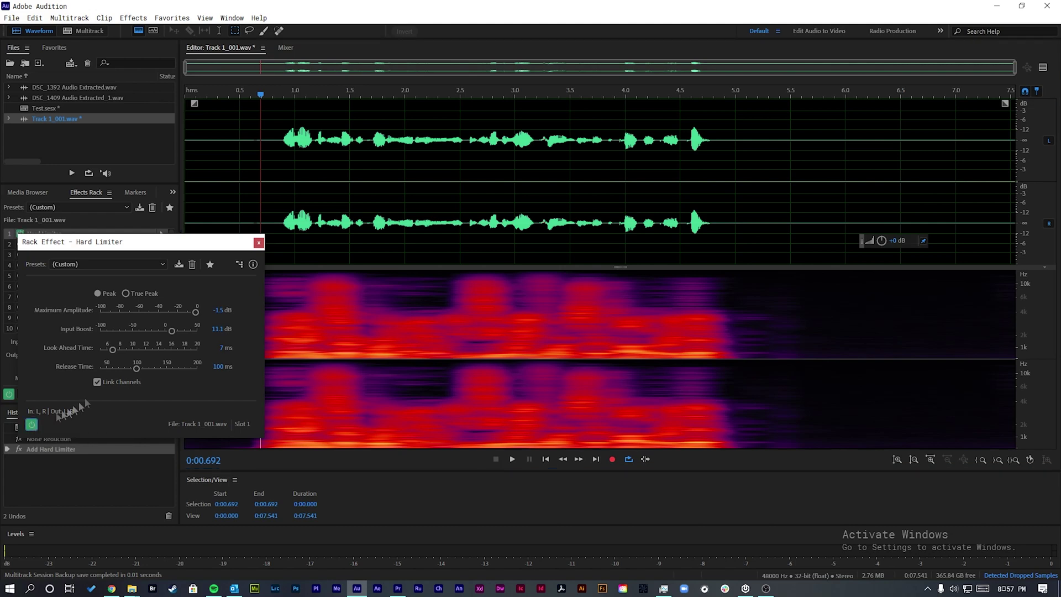
left_click_drag(261, 95, 175, 107)
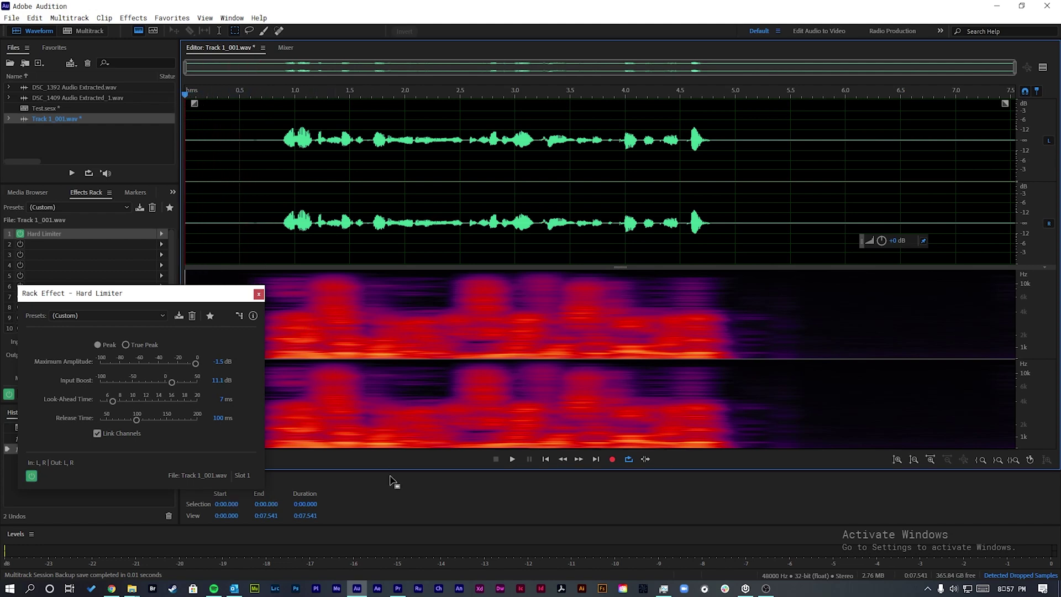
key("space")
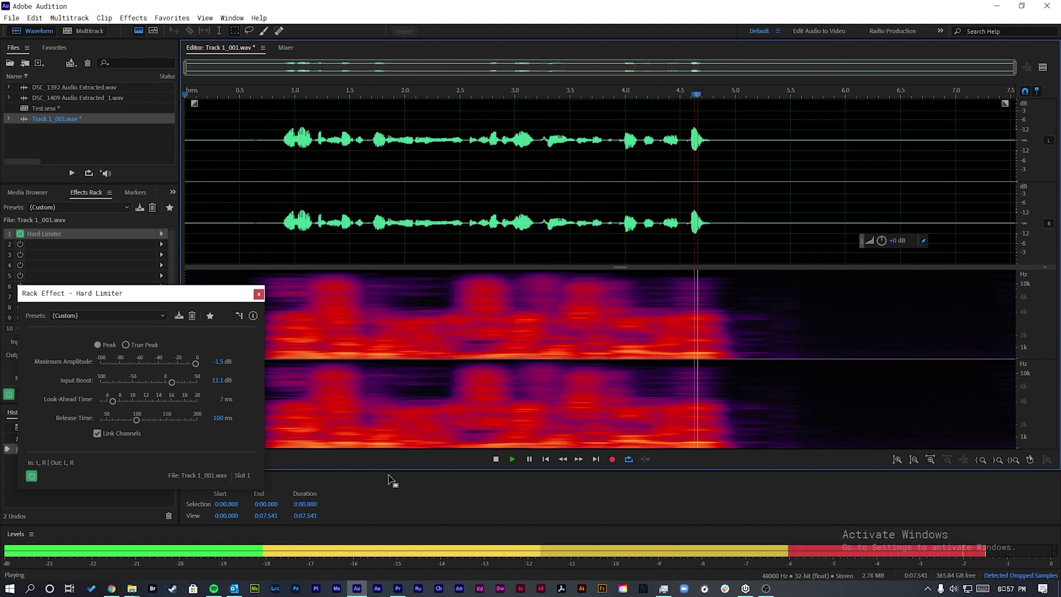
key("space")
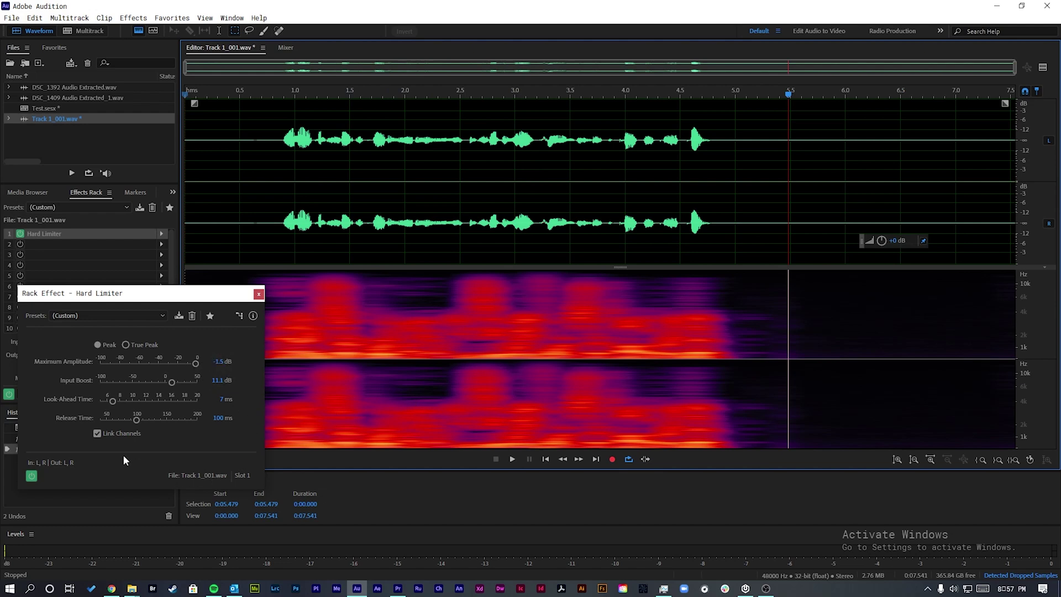
- Close the Hard Limiter settings, reopen them from slot 1 of the effects rack, and close them again
left_click(258, 295)
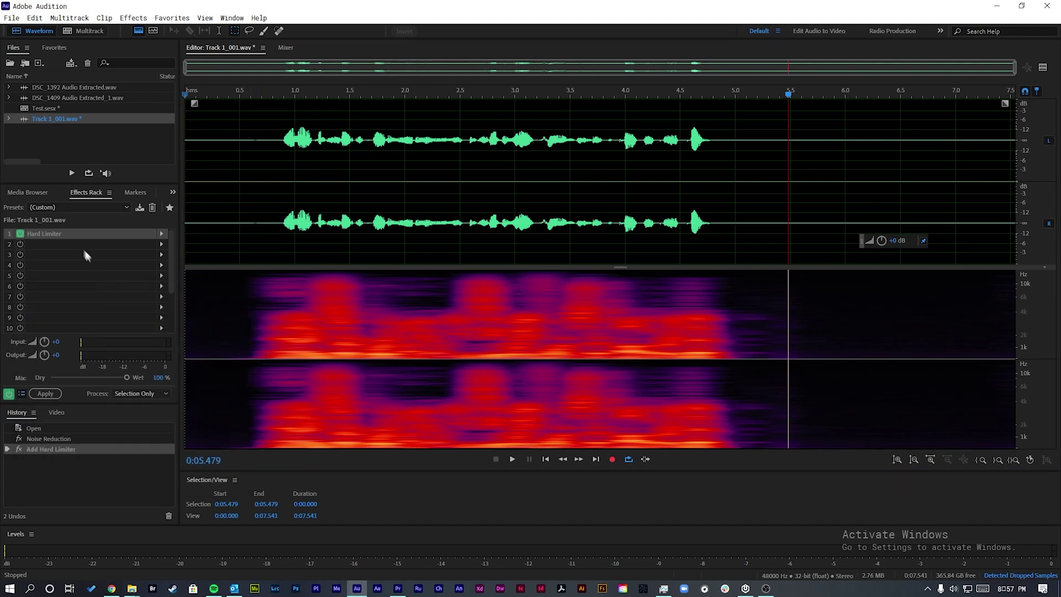
double_click(54, 233)
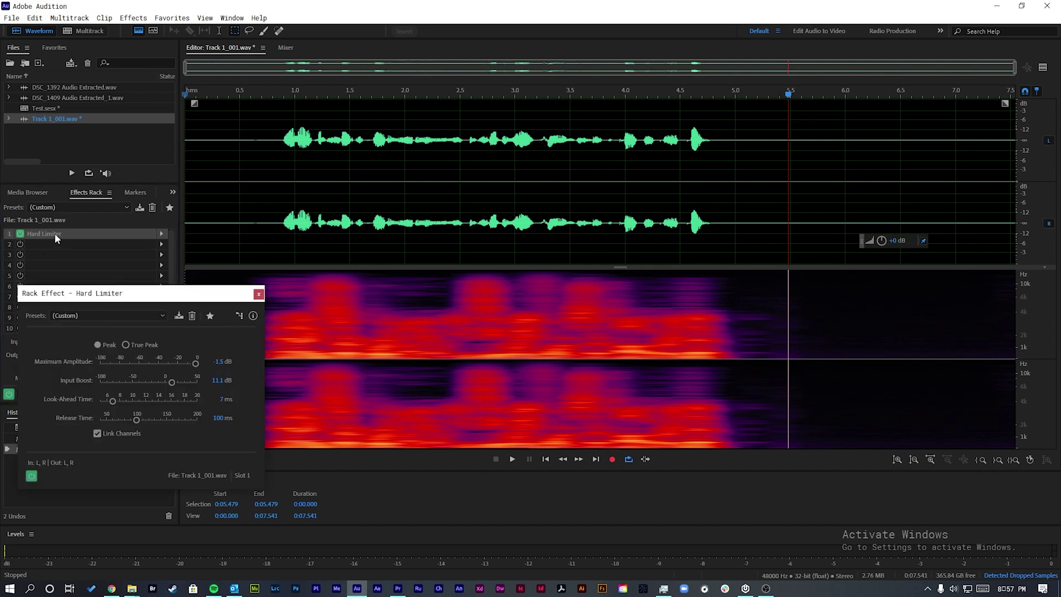
left_click_drag(115, 296, 149, 283)
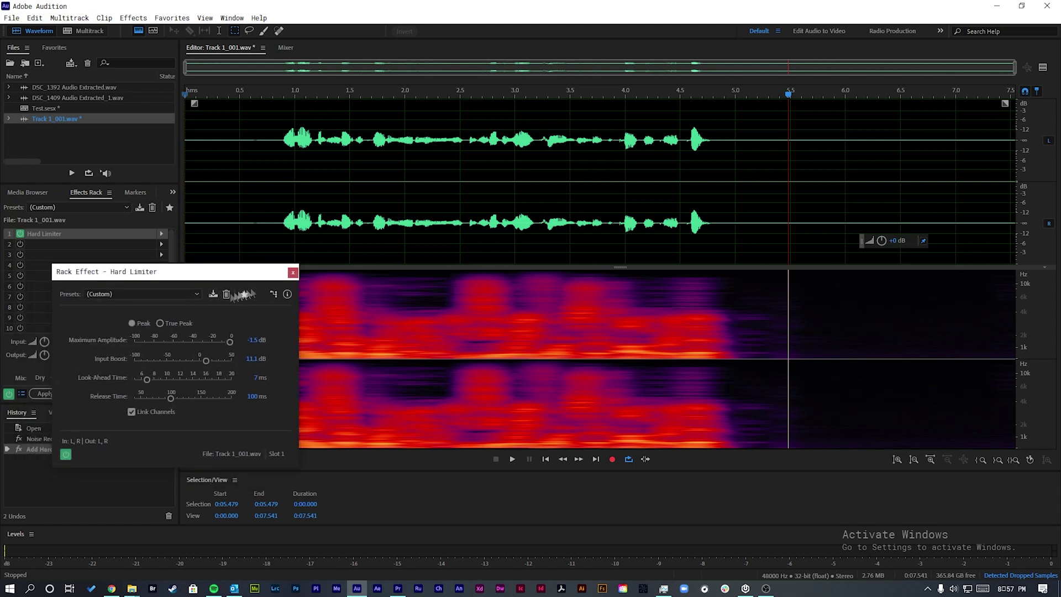
left_click(291, 280)
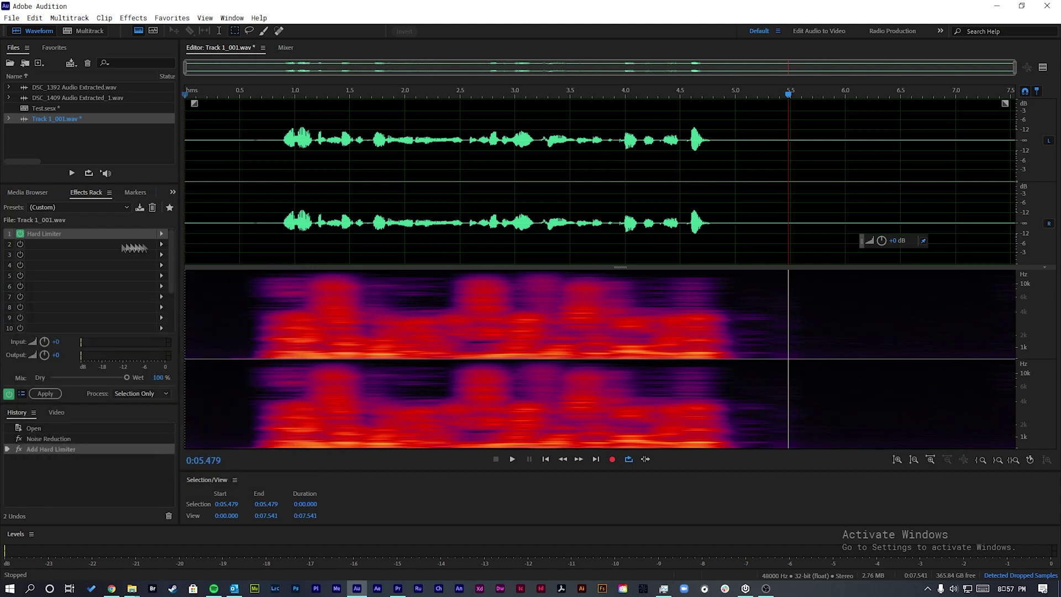
- Add a 10-band Graphic Equalizer in slot 2 of the effects rack and load its Corbin's Voice preset
left_click(98, 243)
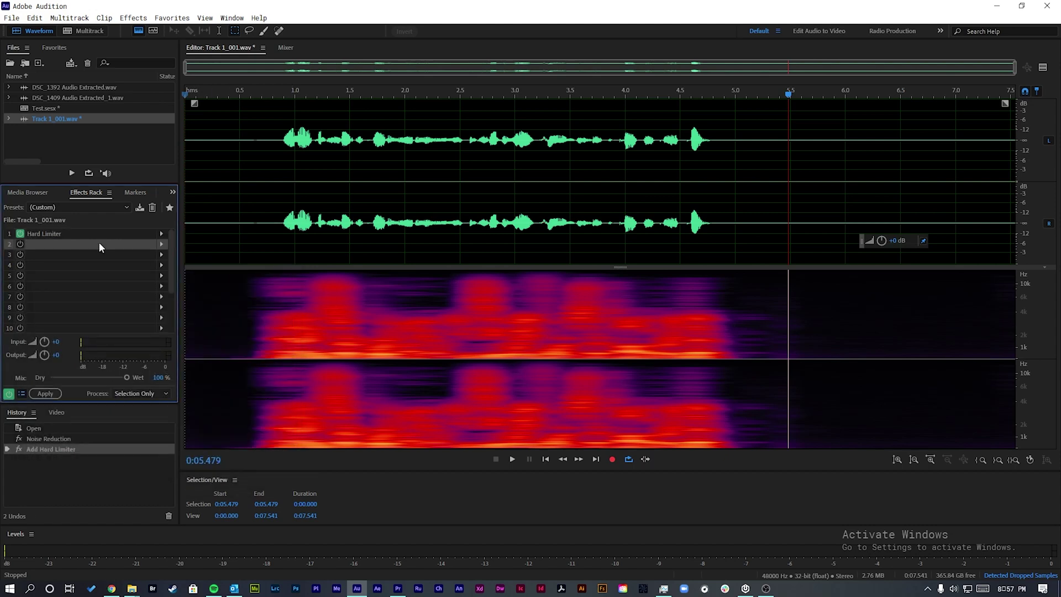
left_click(162, 244)
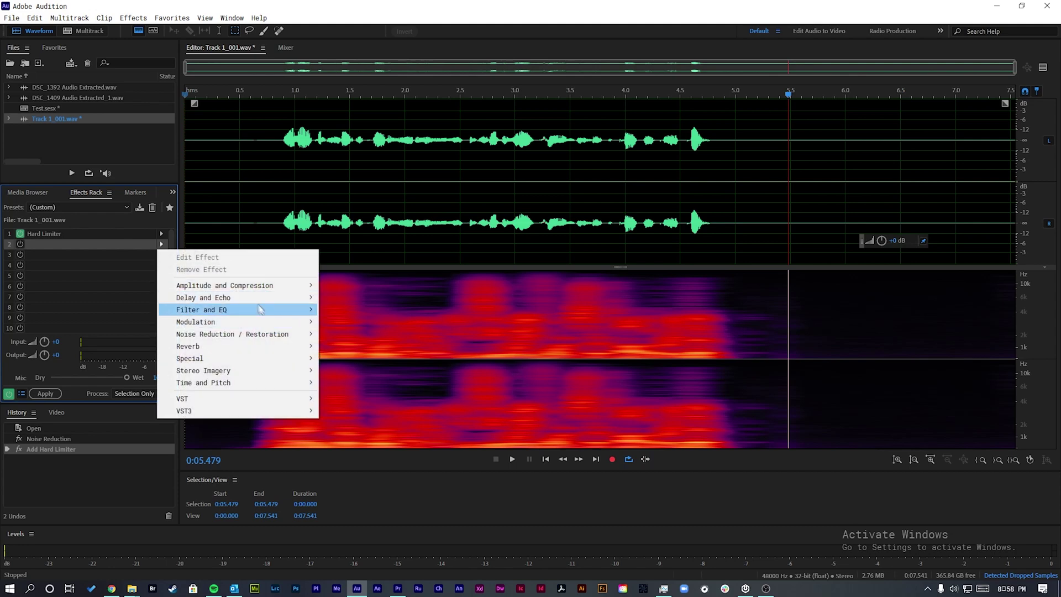
mouse_move(260, 309)
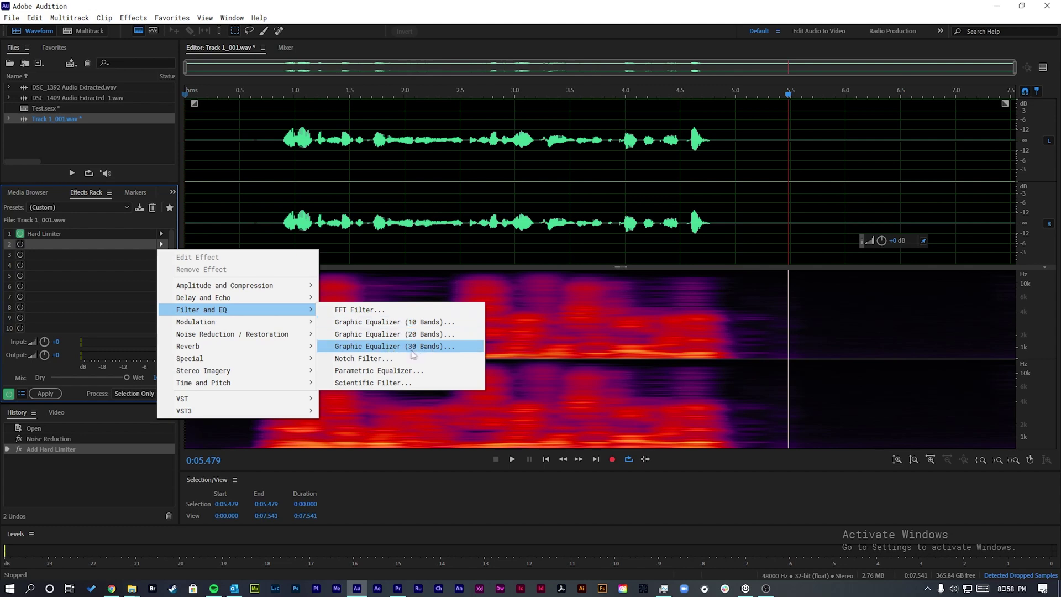
left_click(359, 325)
left_click_drag(477, 170, 126, 279)
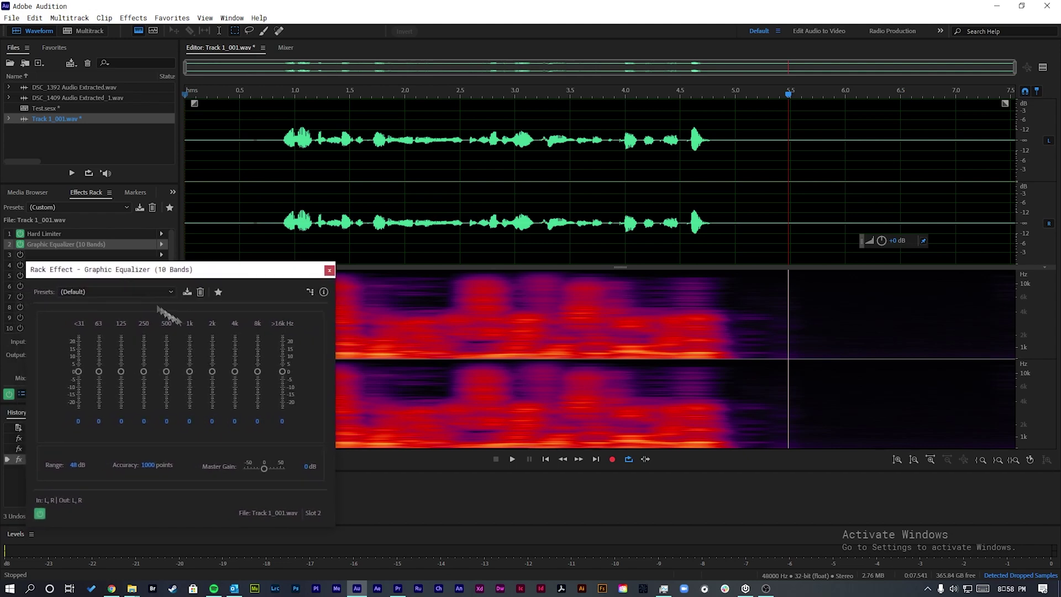
left_click(168, 293)
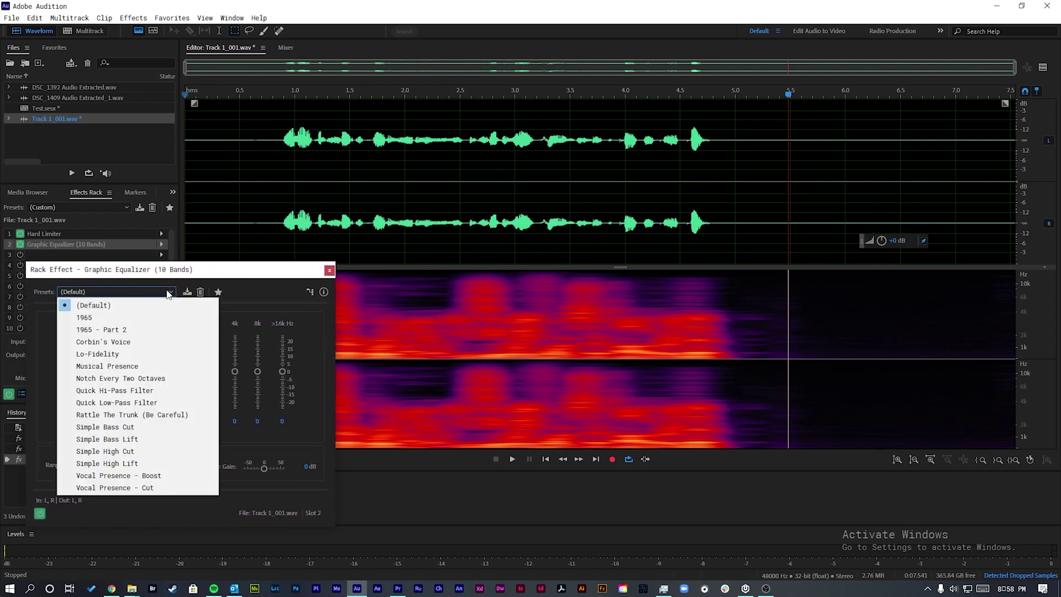
left_click(141, 340)
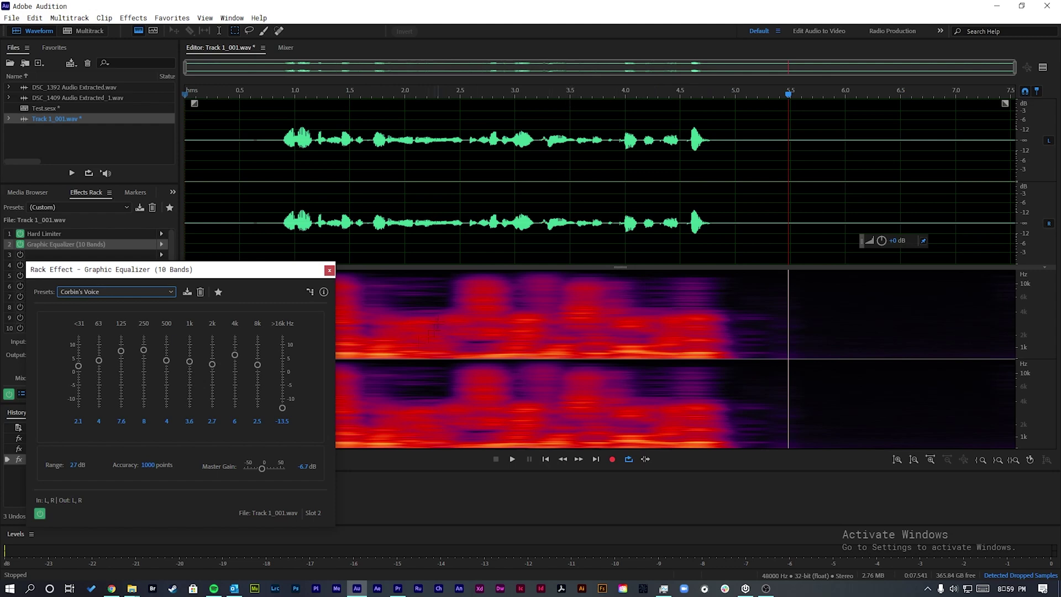
- Set the equalizer's master gain to 0 dB and play back the recording
left_click(304, 467)
type("0")
key("Return")
left_click(235, 94)
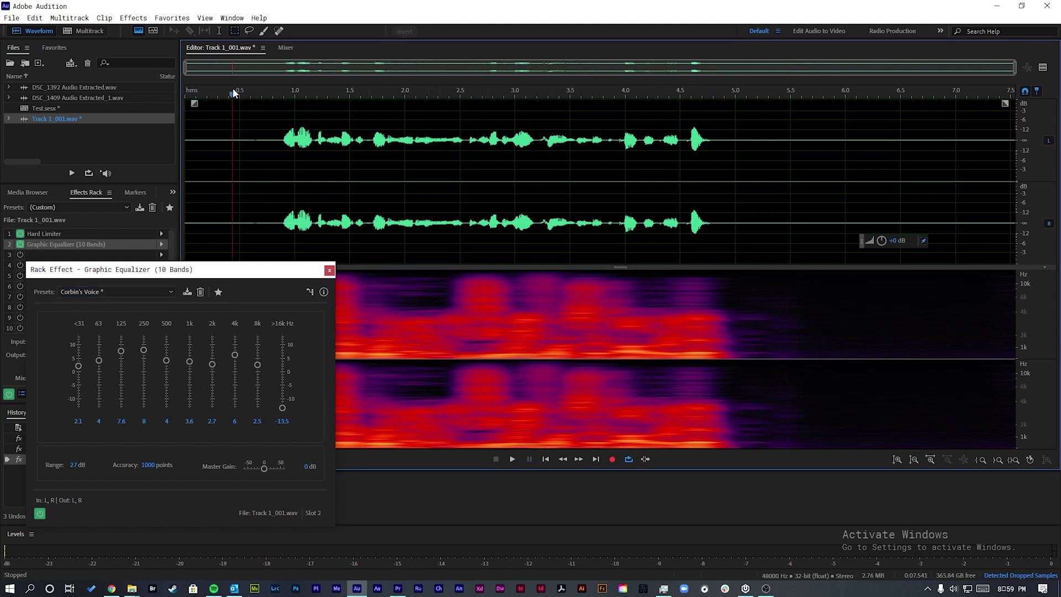
key("space")
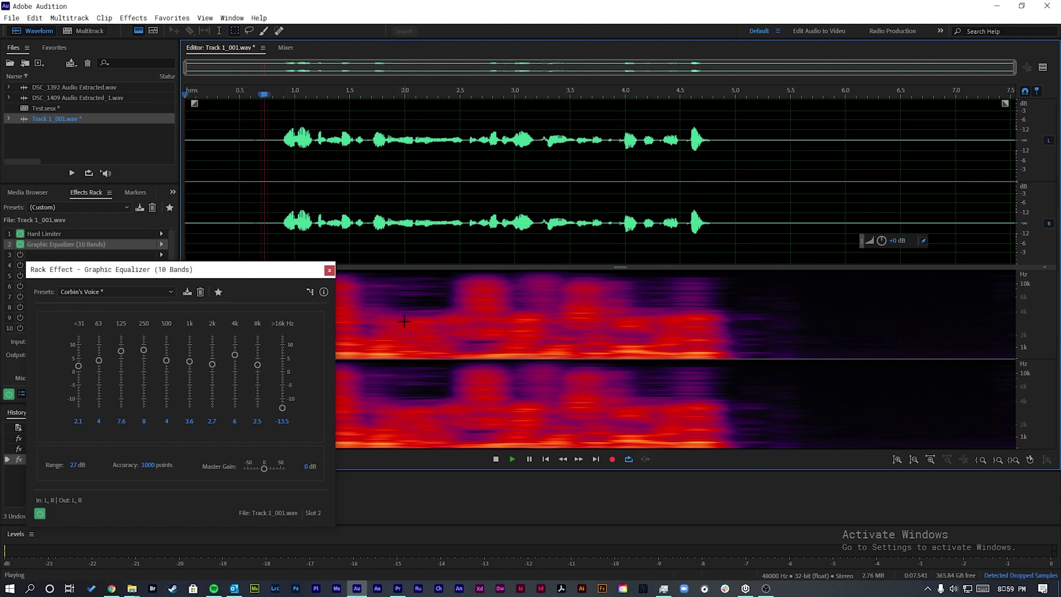
key("space")
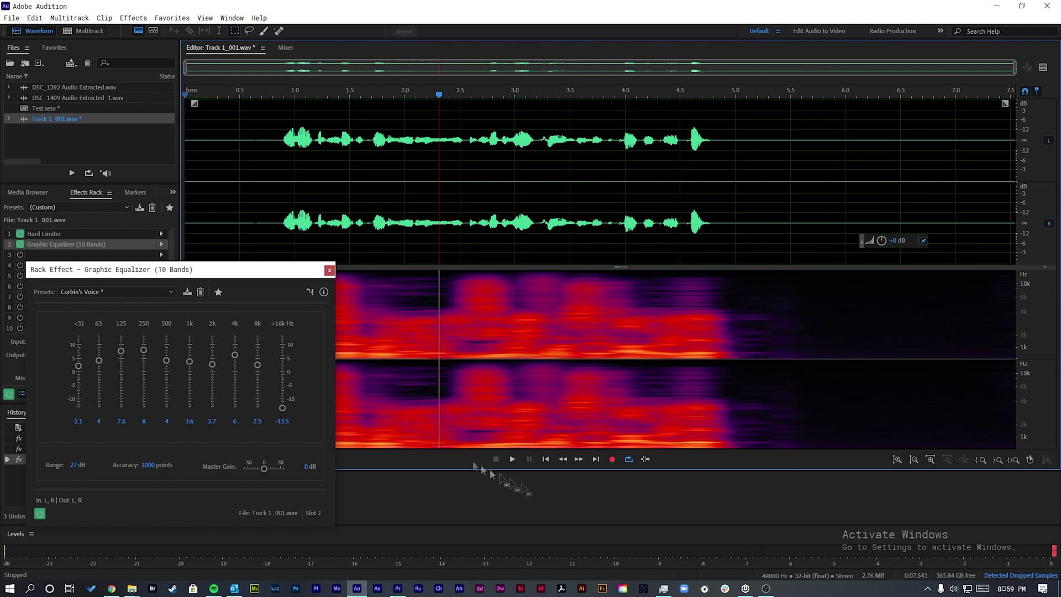
- Set the equalizer's master gain to -6.7 dB and play back the recording from near its start
left_click(307, 468)
type("6.7")
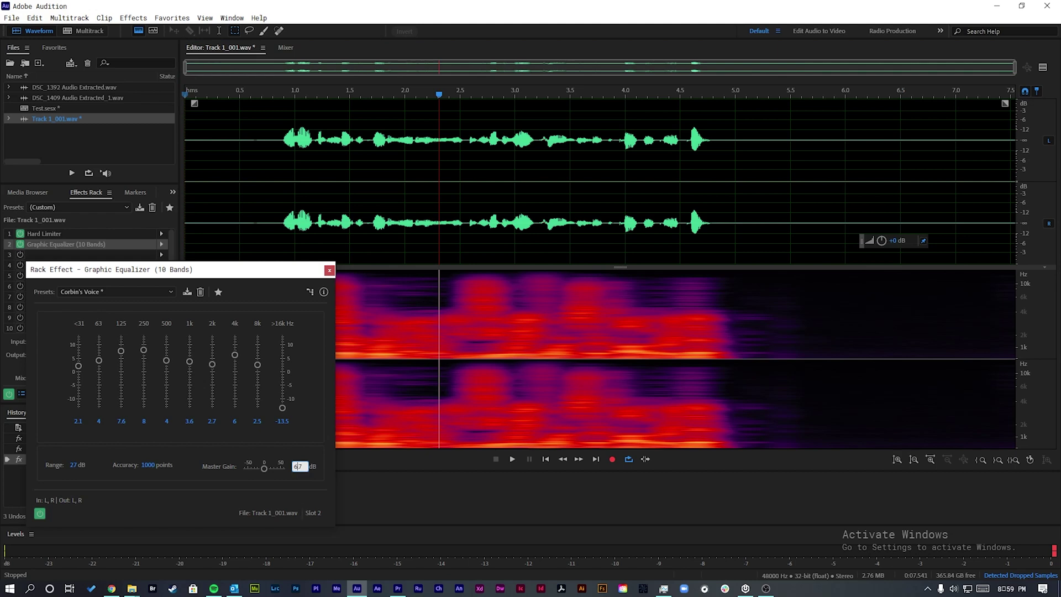
key("Return")
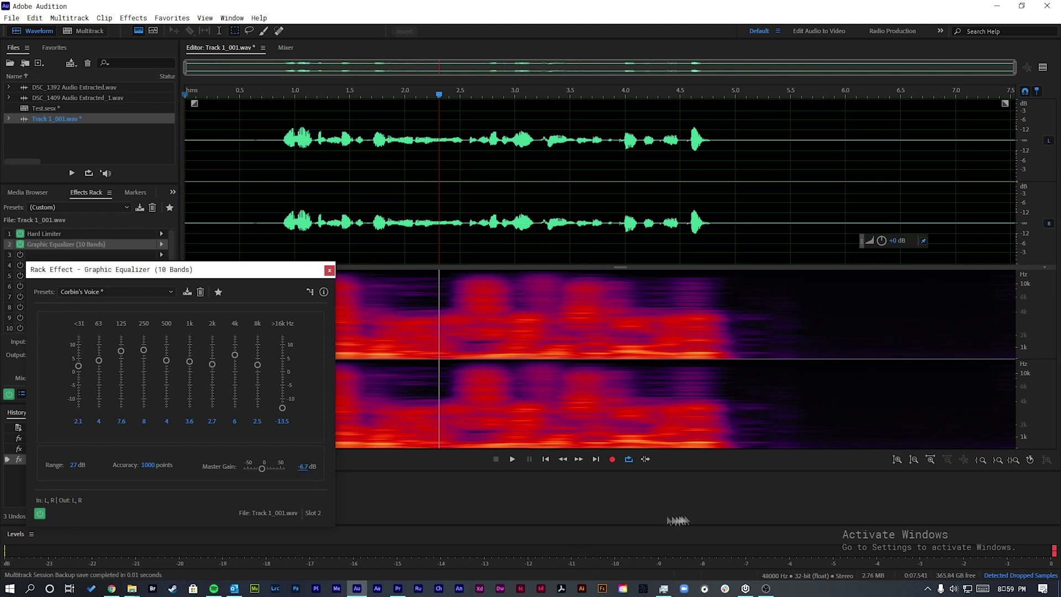
left_click(192, 99)
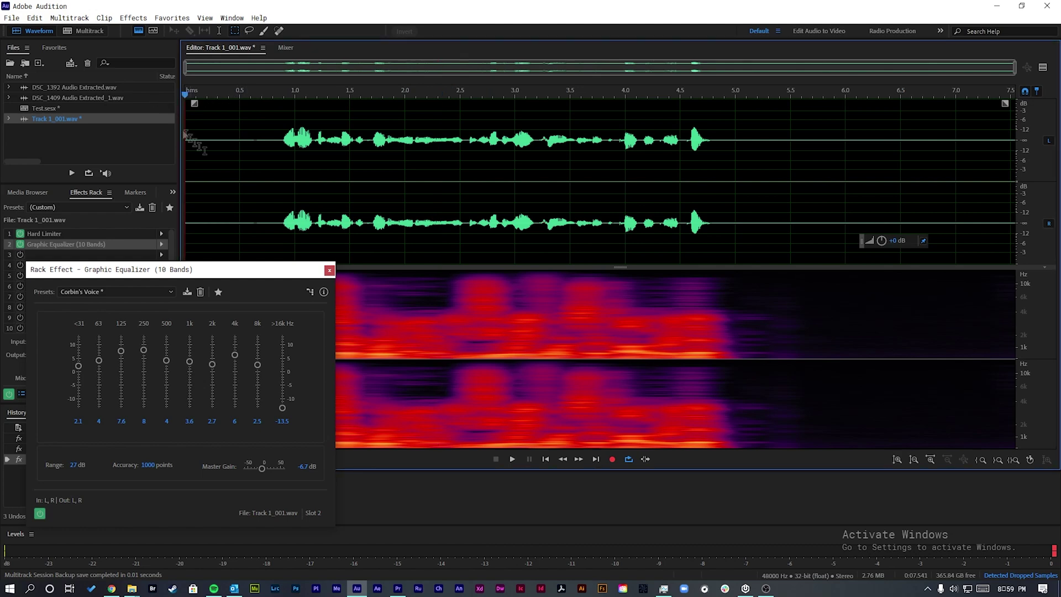
left_click(249, 217)
key("space")
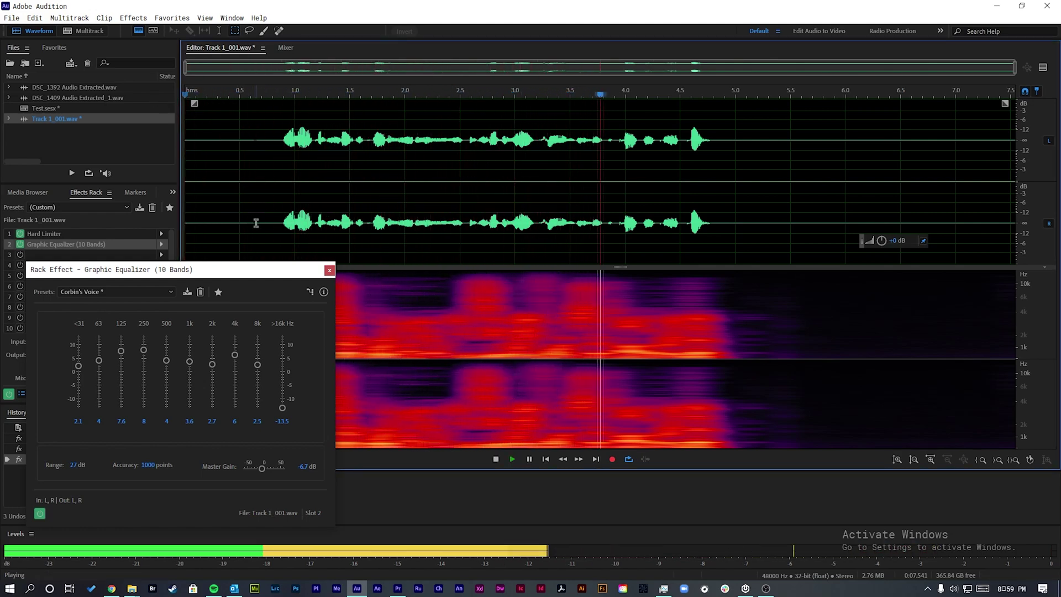
key("space")
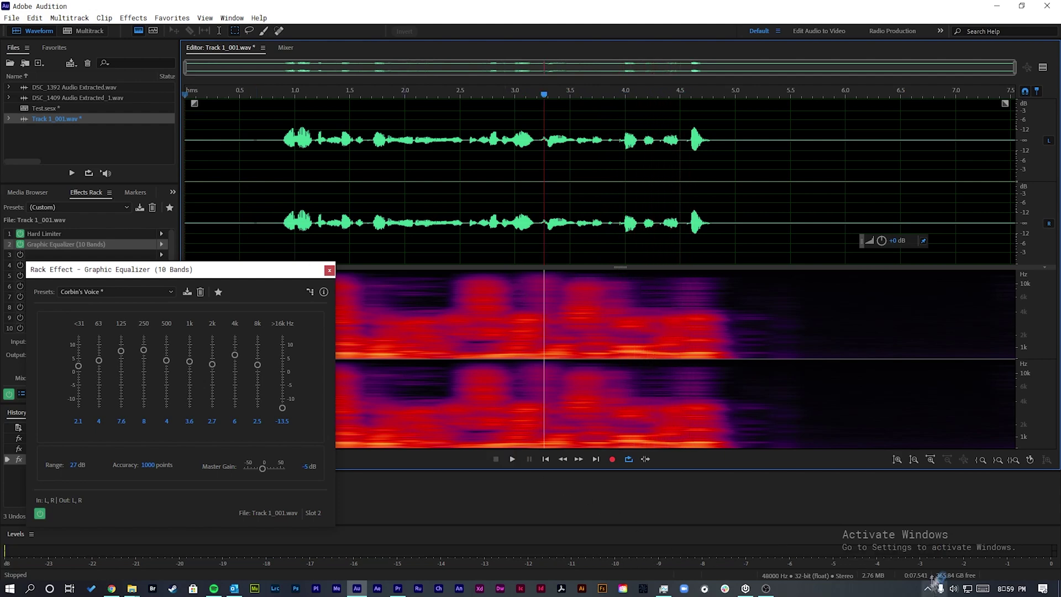
- Close the equalizer settings and play back the recording with the limiter and equalizer from about 0:00.5
left_click(329, 270)
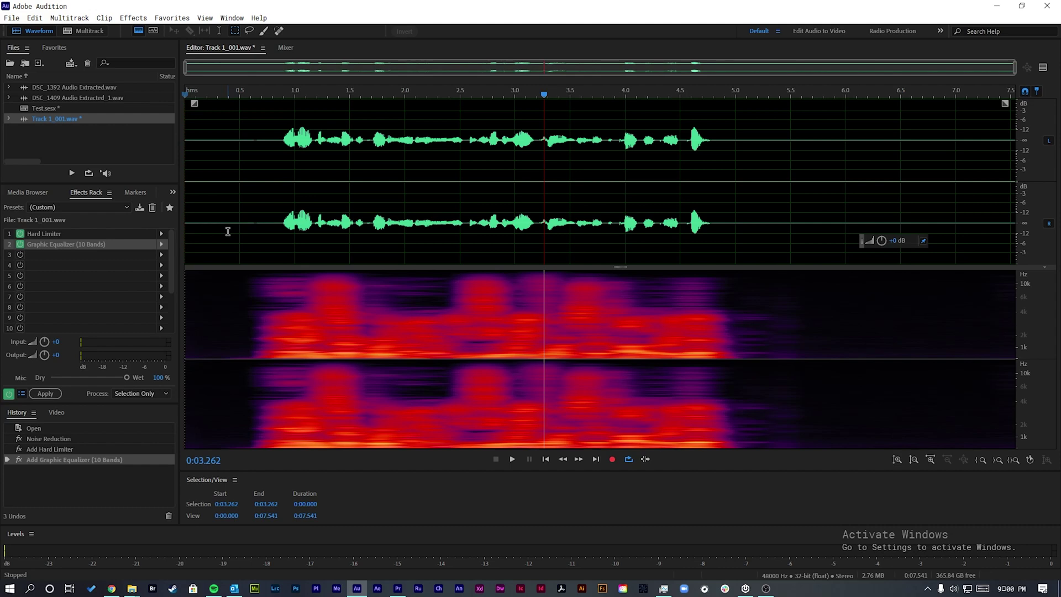
key("Home")
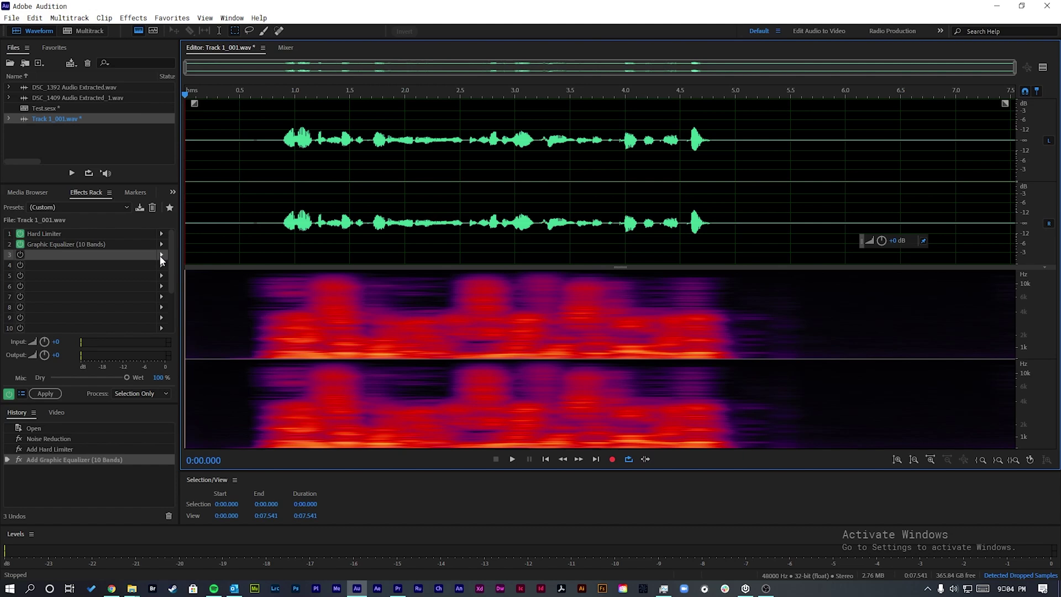
left_click(162, 257)
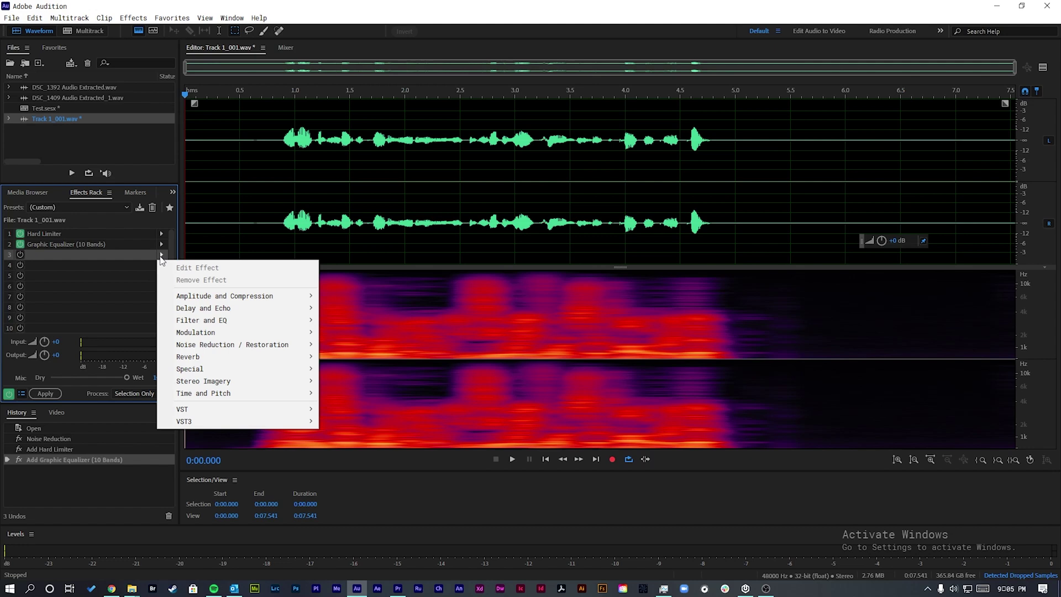
left_click(251, 94)
left_click_drag(253, 95, 242, 99)
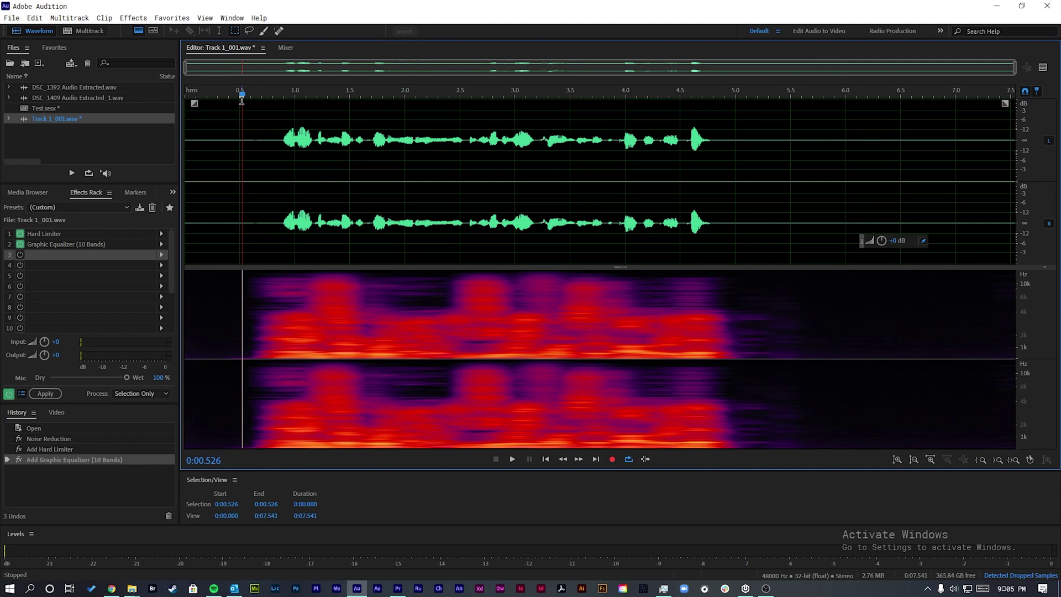
key("space")
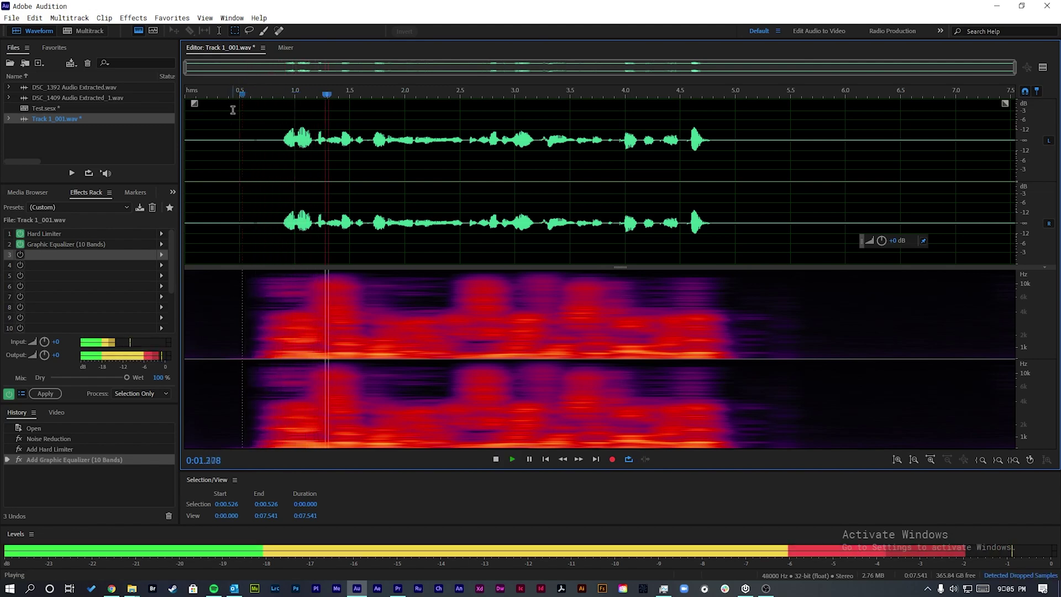
key("space")
- Add a Reverb with default settings in slot 3 of the effects rack and play back the recording from about 0:00.5
left_click_drag(264, 96, 236, 100)
left_click(161, 254)
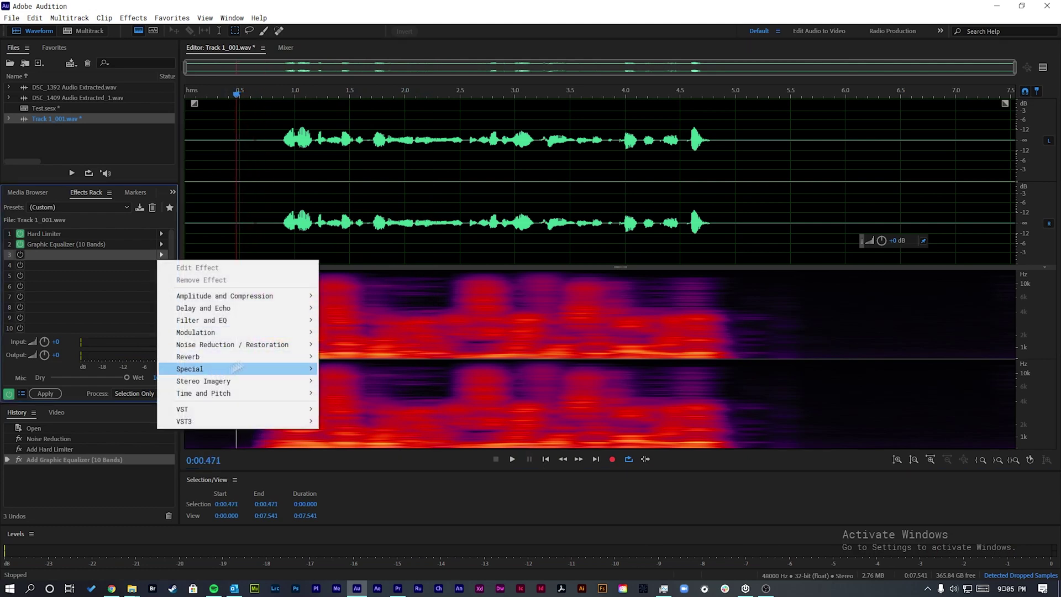
mouse_move(290, 357)
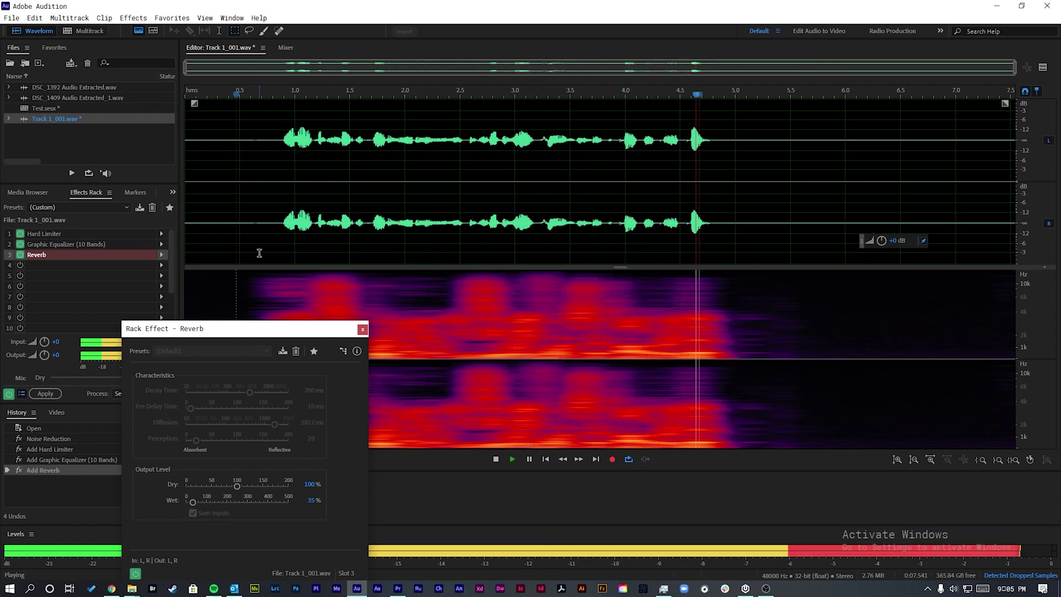
key("space")
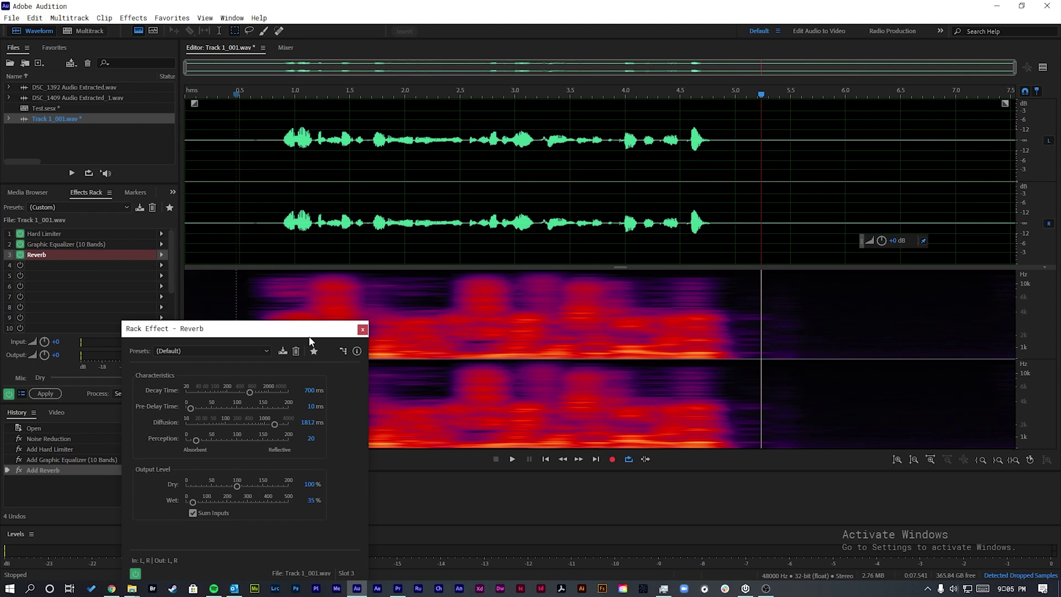
- Replace the Reverb in slot 3 of the effects rack with a DeReverb effect at an amount of 40 %
left_click(363, 329)
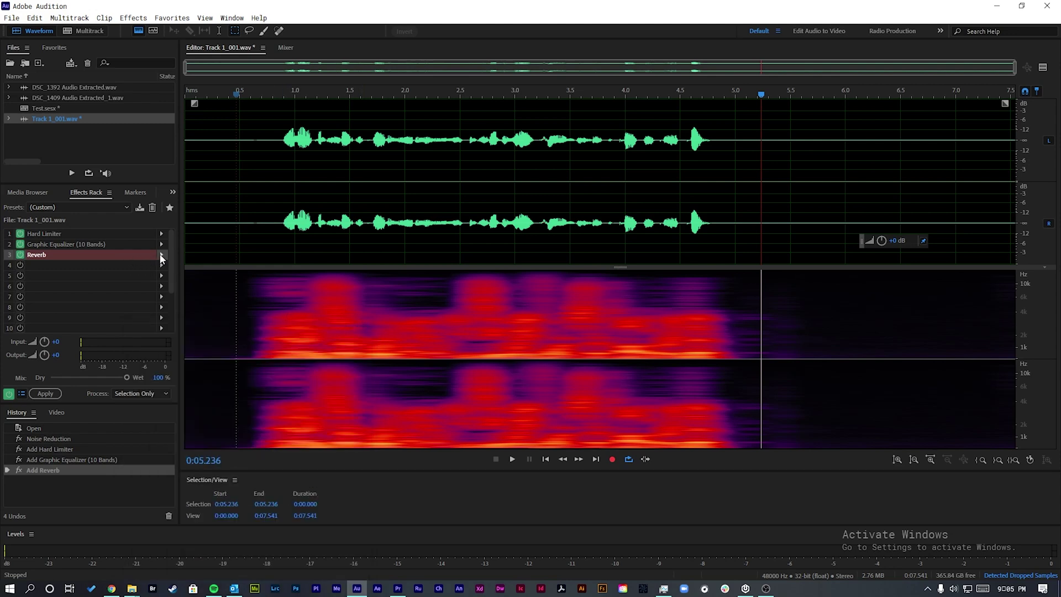
left_click(160, 256)
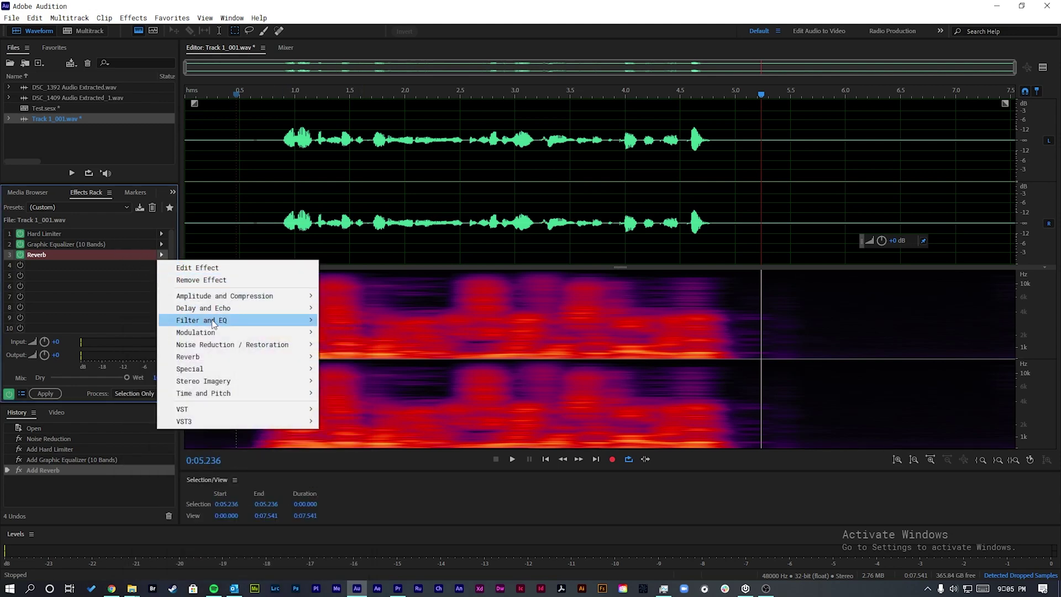
mouse_move(276, 346)
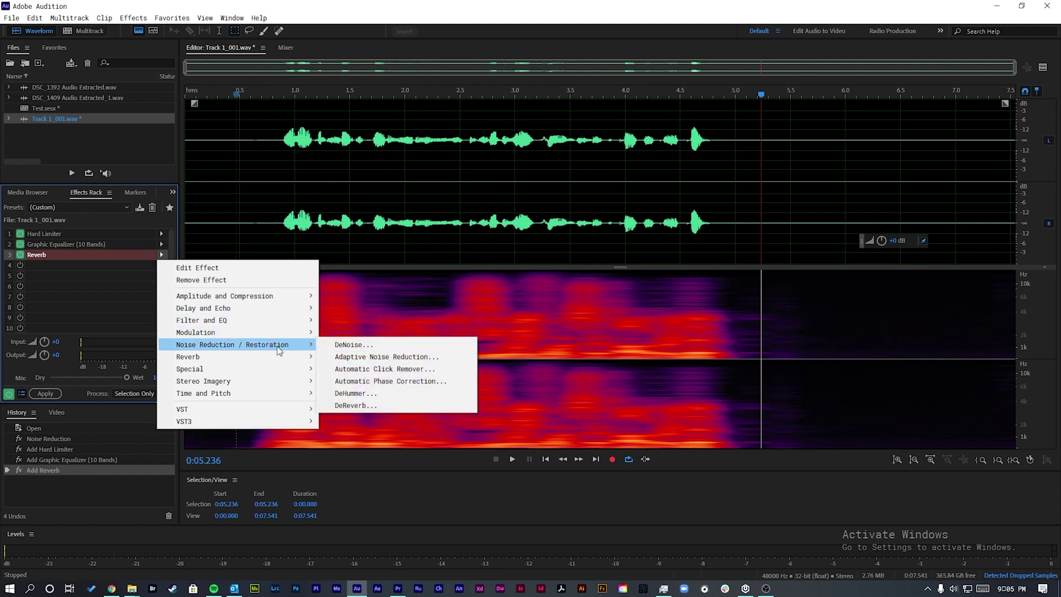
left_click(373, 408)
left_click_drag(580, 170, 280, 269)
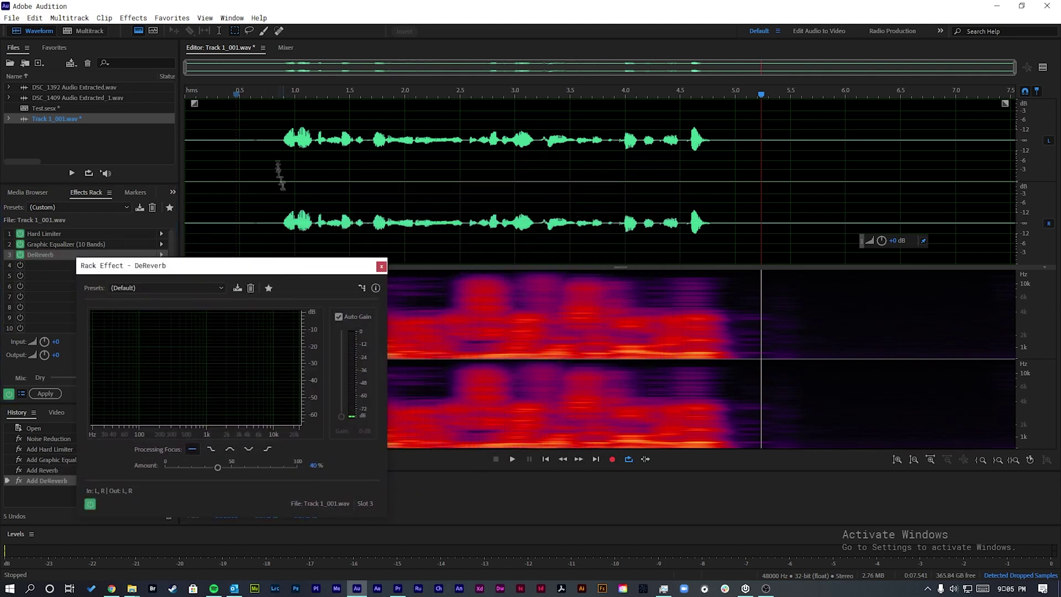
left_click_drag(234, 94, 185, 94)
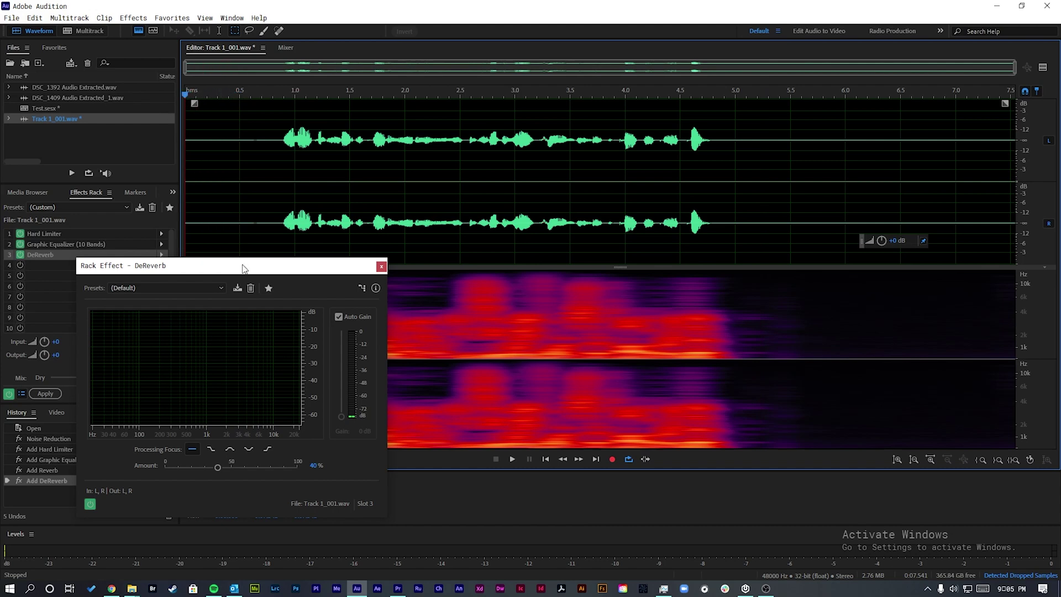
mouse_move(217, 469)
left_mouse_down()
mouse_move(244, 469)
mouse_move(204, 473)
left_mouse_up()
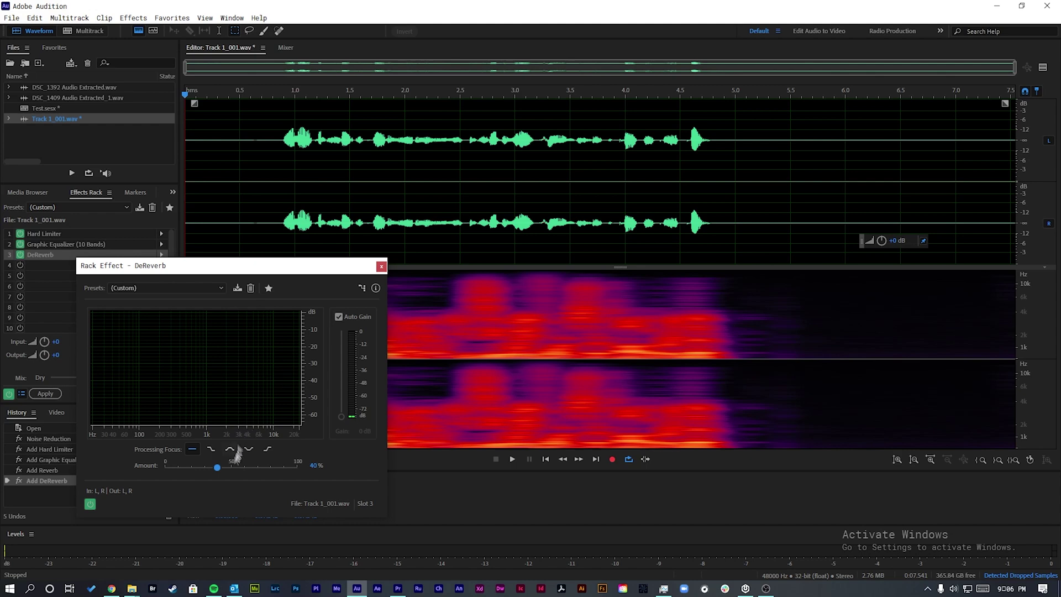
mouse_move(216, 467)
left_mouse_down()
mouse_move(230, 469)
mouse_move(217, 467)
left_mouse_up()
- Close the DeReverb settings and remove the DeReverb effect from slot 3 of the effects rack
left_click(381, 268)
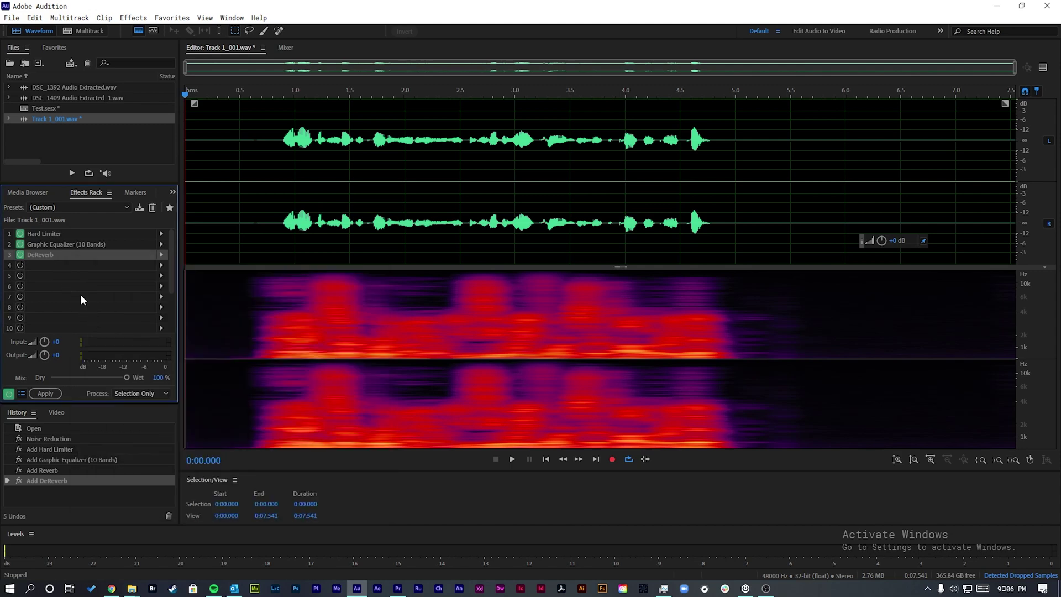
key("Delete")
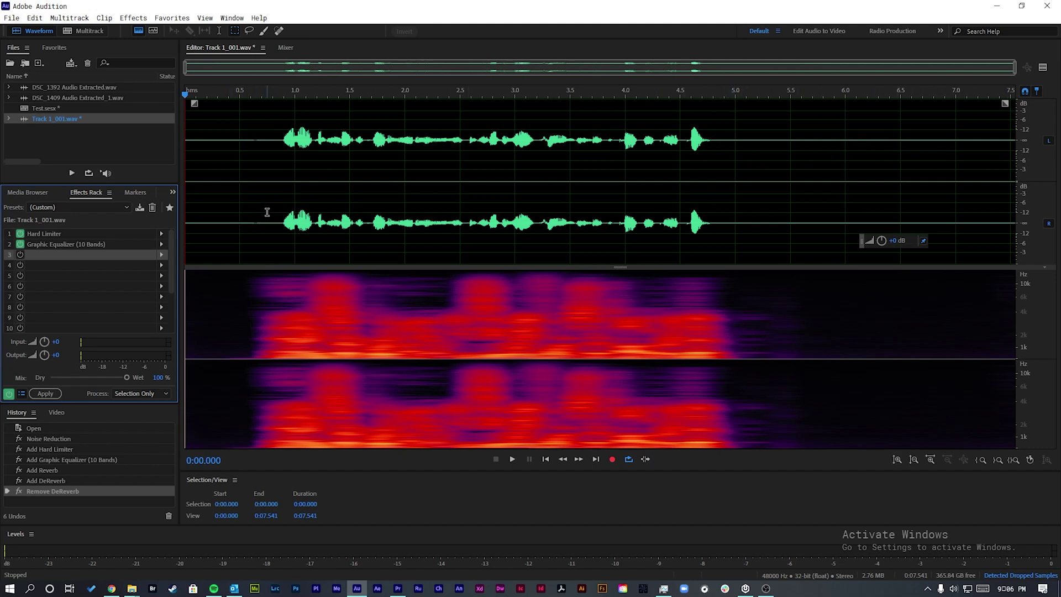
- Delete the silence before the speech, about the first 0.83 s, and after it, from about 0:04.05 to the end
left_click_drag(276, 200, 166, 210)
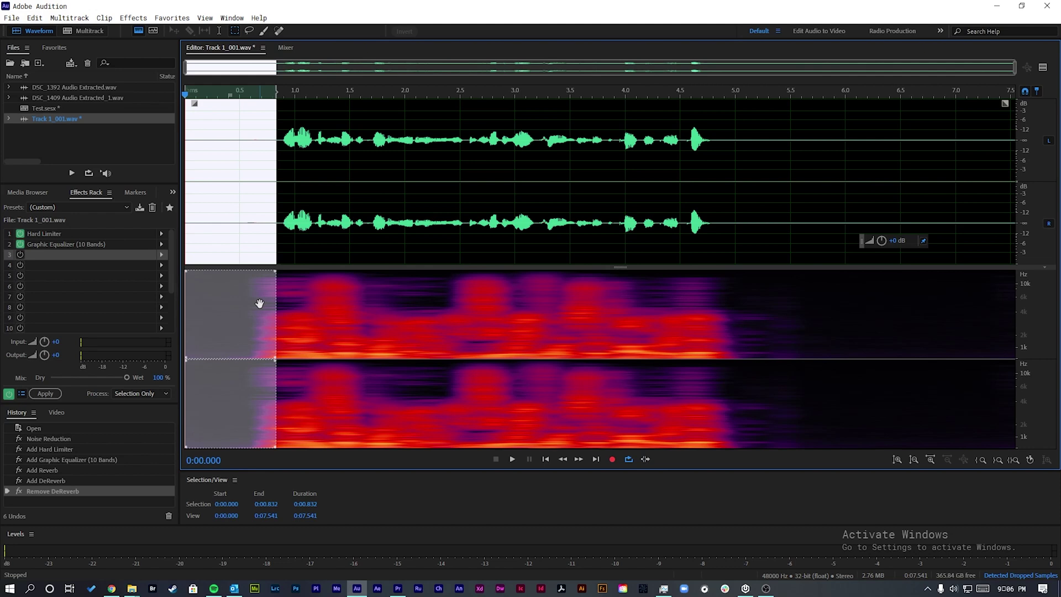
key("Delete")
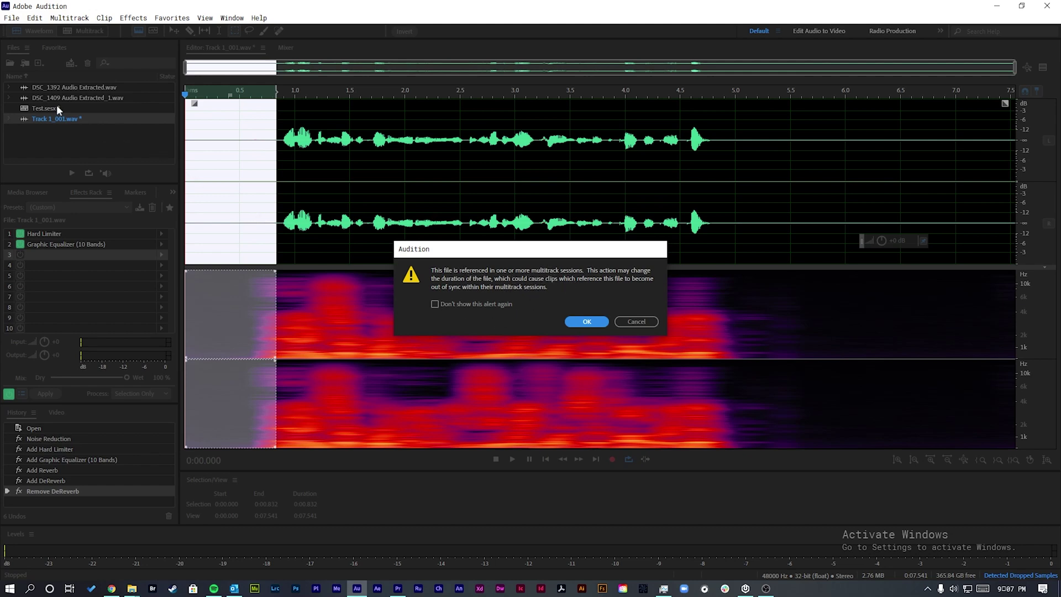
left_click(581, 323)
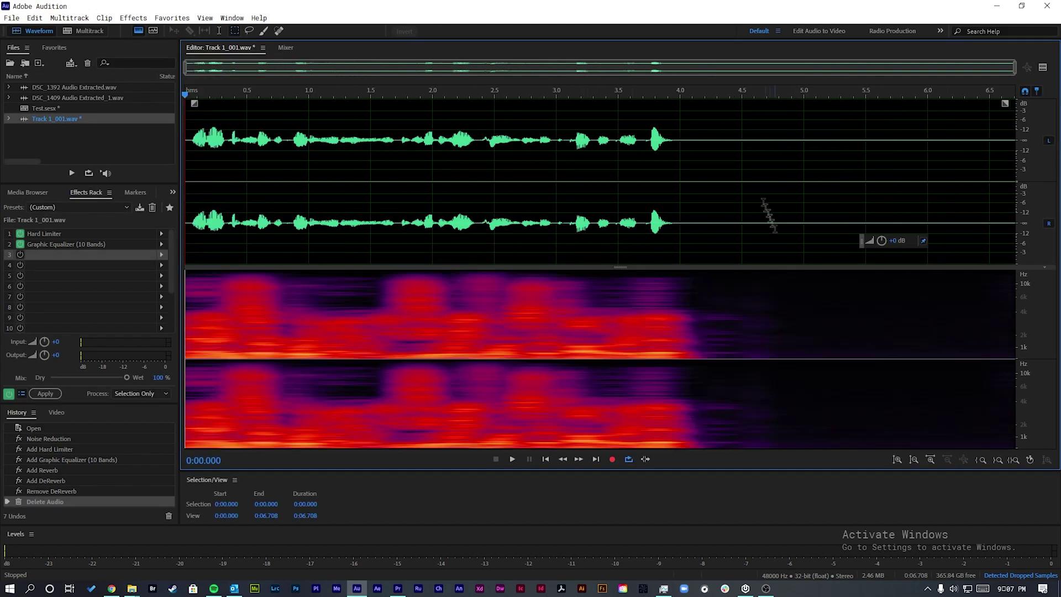
left_click_drag(685, 158, 1039, 139)
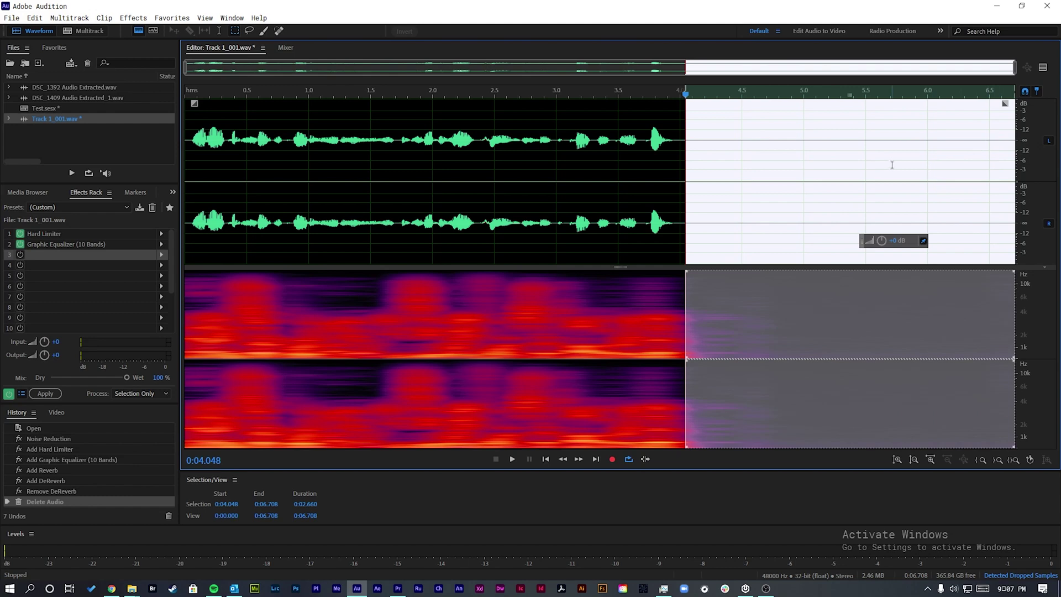
key("Delete")
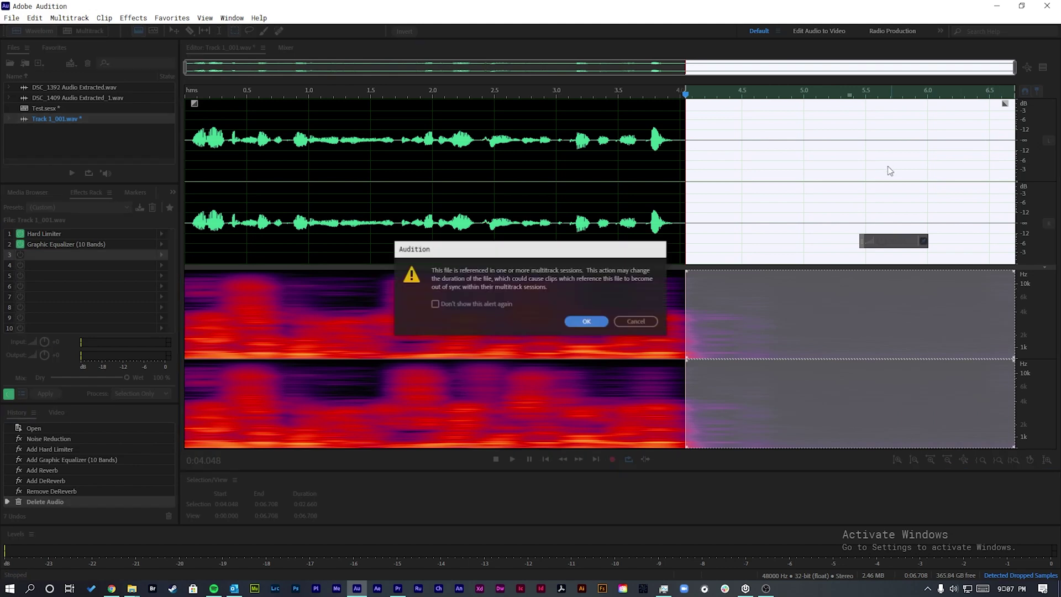
left_click(578, 322)
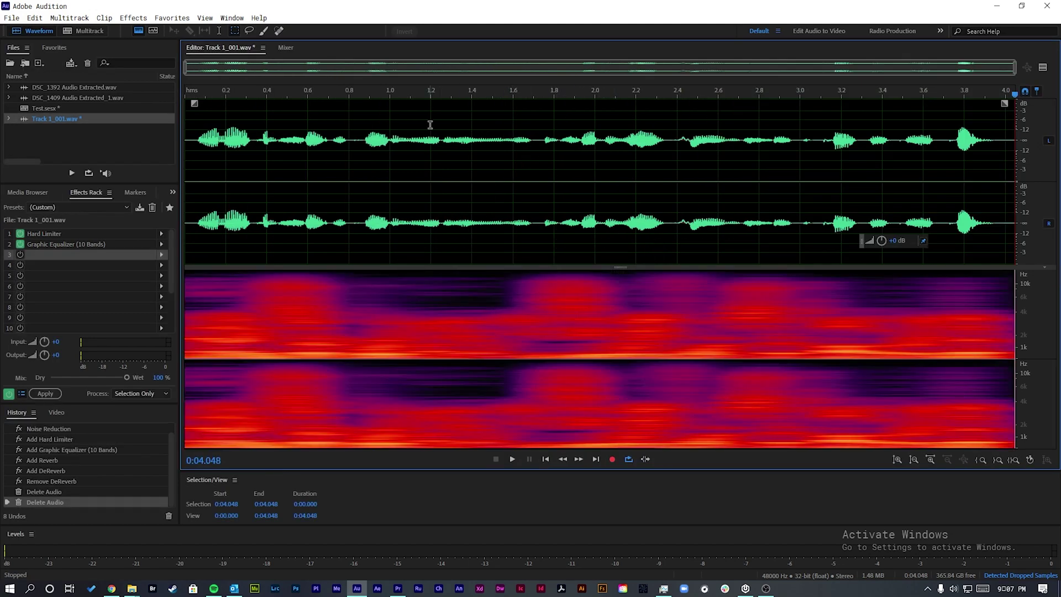
- Play back the trimmed recording from its start
left_click(185, 93)
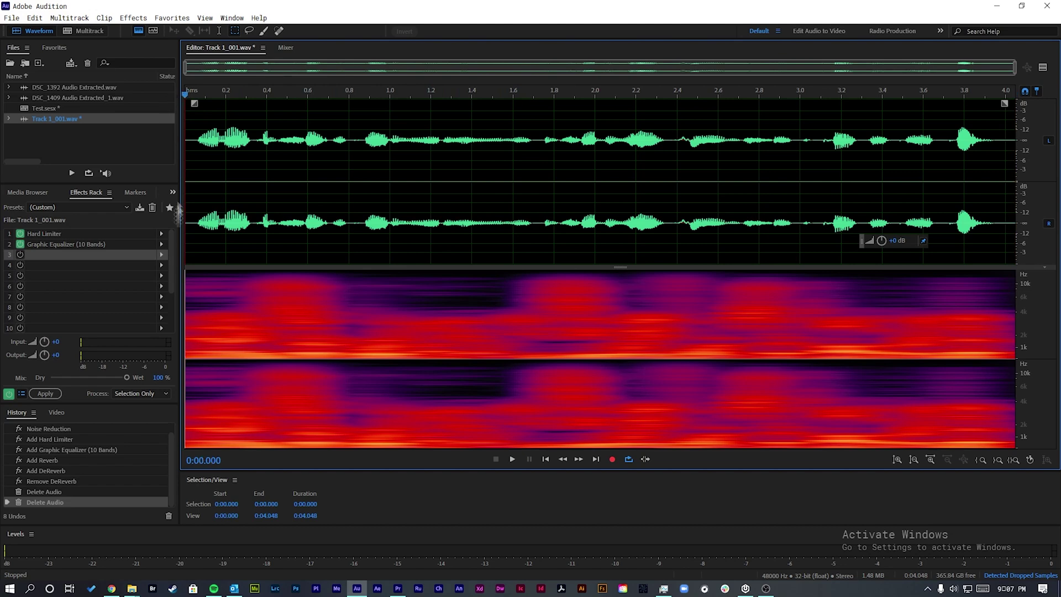
key("space")
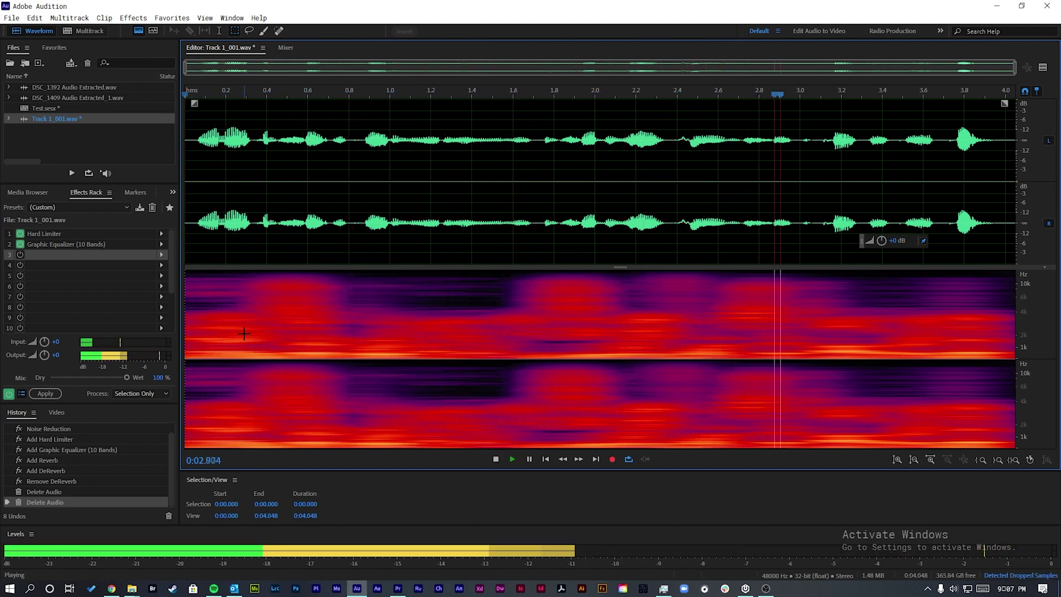
key("space")
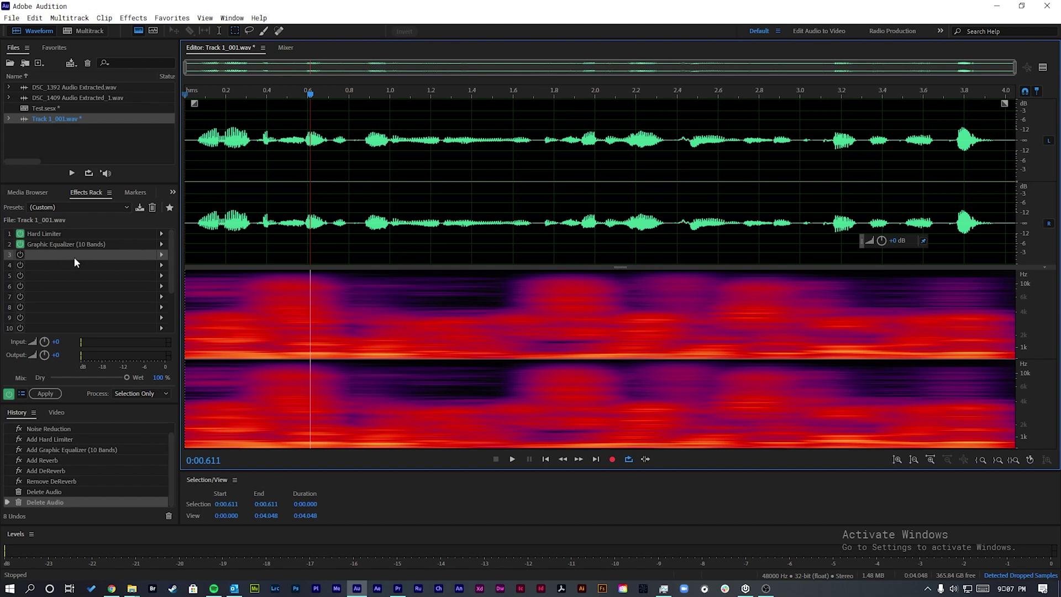
- Save the Hard Limiter and equalizer rack as an effect preset named after the speaker's voice
left_click(140, 209)
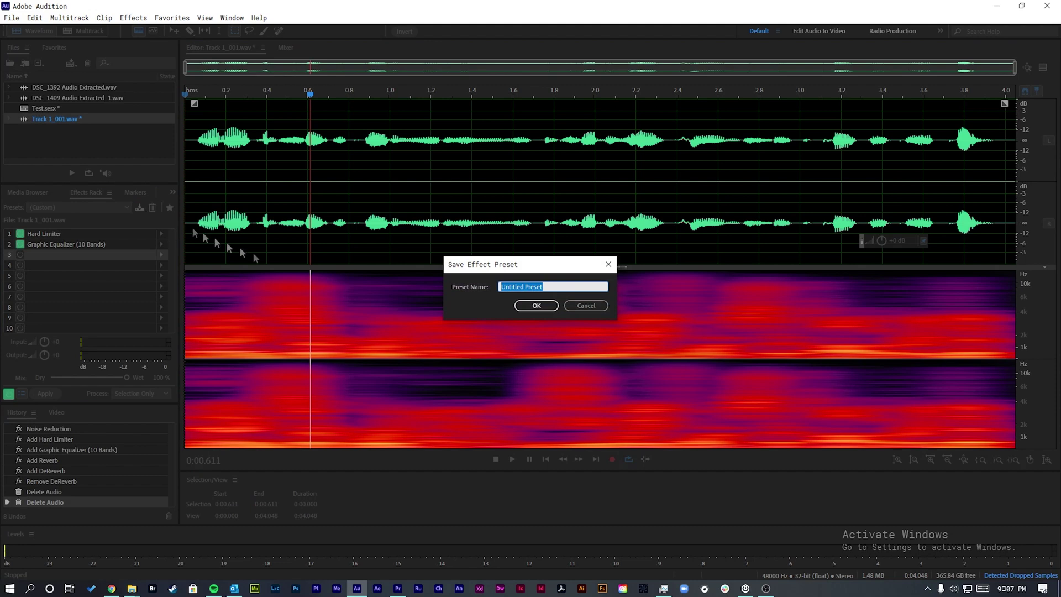
type("Corbin's voice")
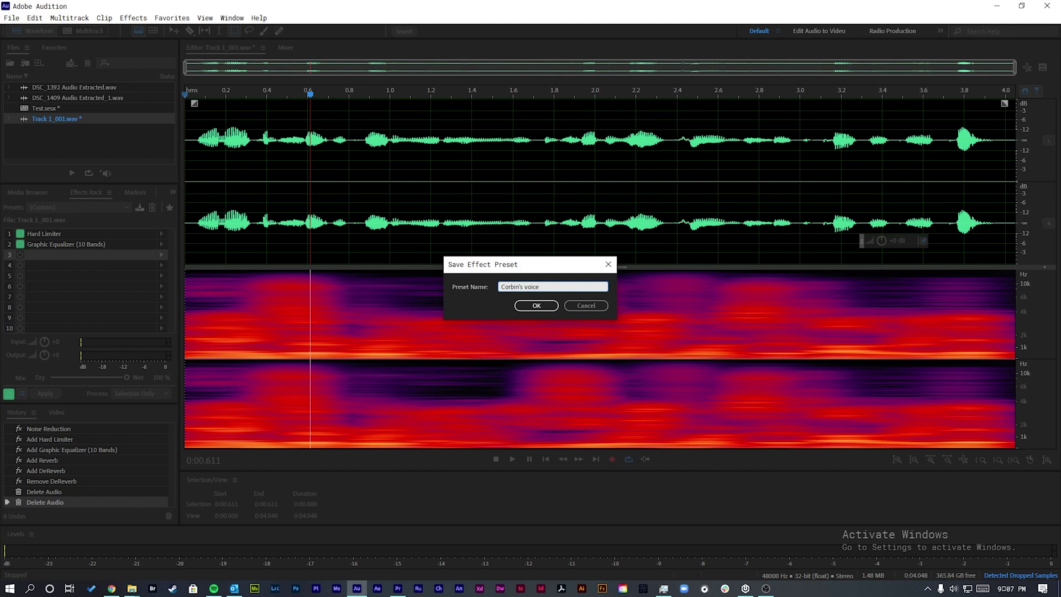
key("Return")
- Choose the saved voice preset for the effects rack and apply the rack to the whole recording
left_click(94, 206)
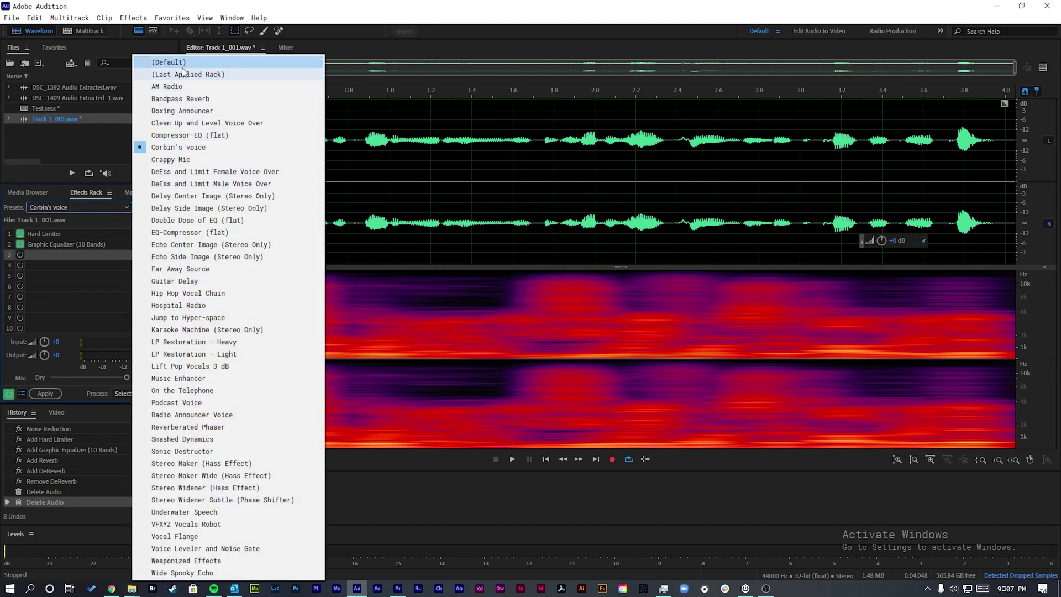
left_click(188, 149)
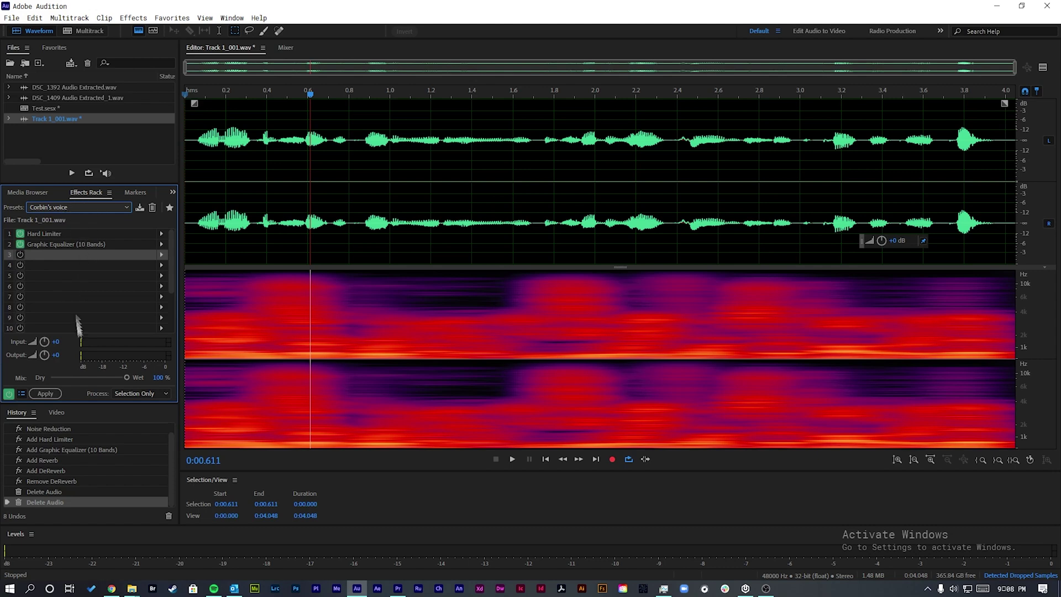
left_click(51, 394)
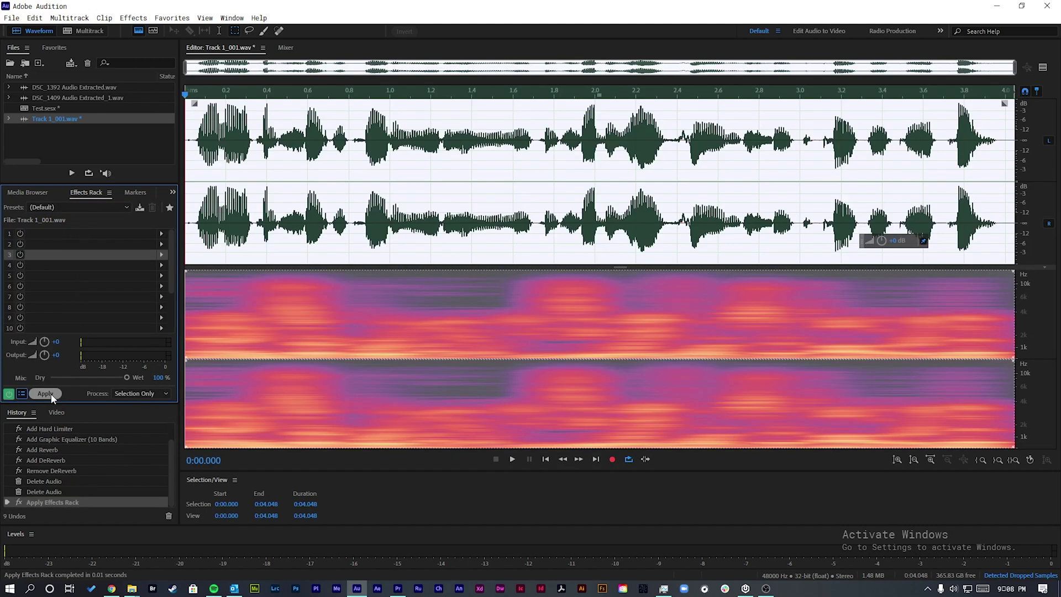
left_click(260, 205)
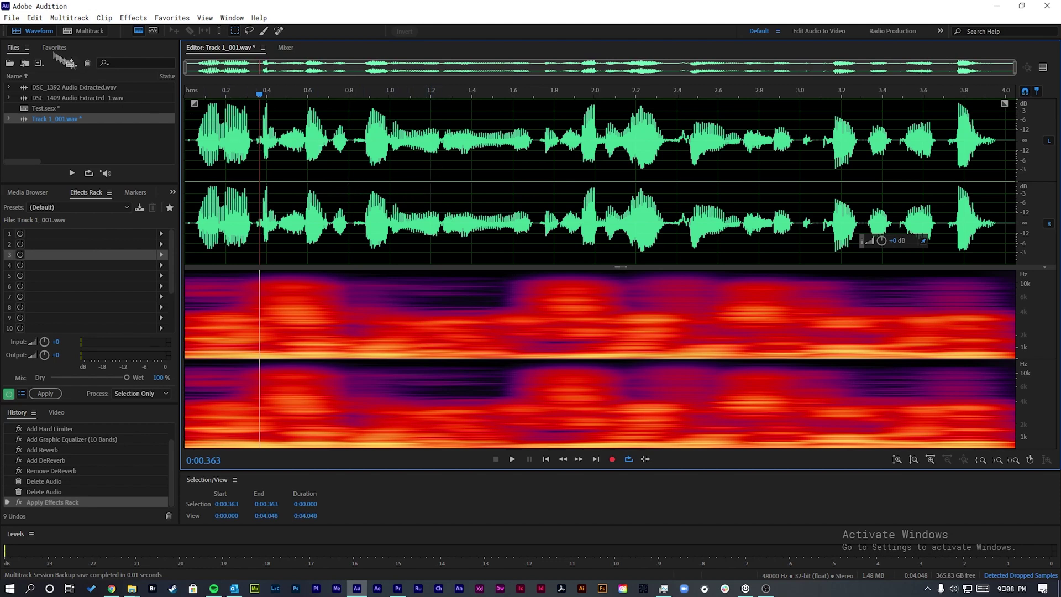
- Export the edited recording to the Desktop as Test.wav in Wave PCM format
left_click(12, 18)
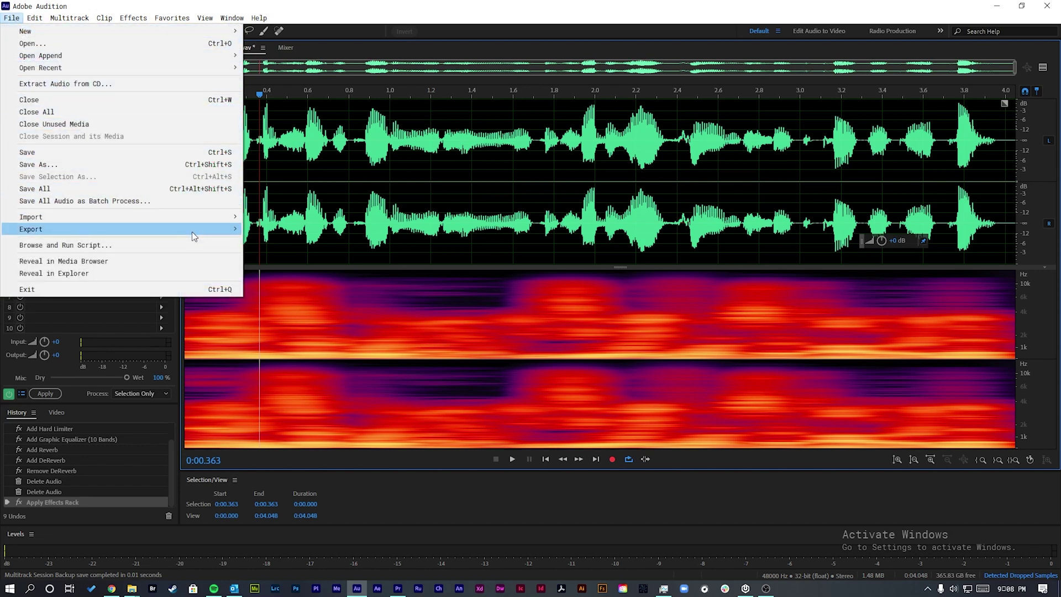
mouse_move(196, 237)
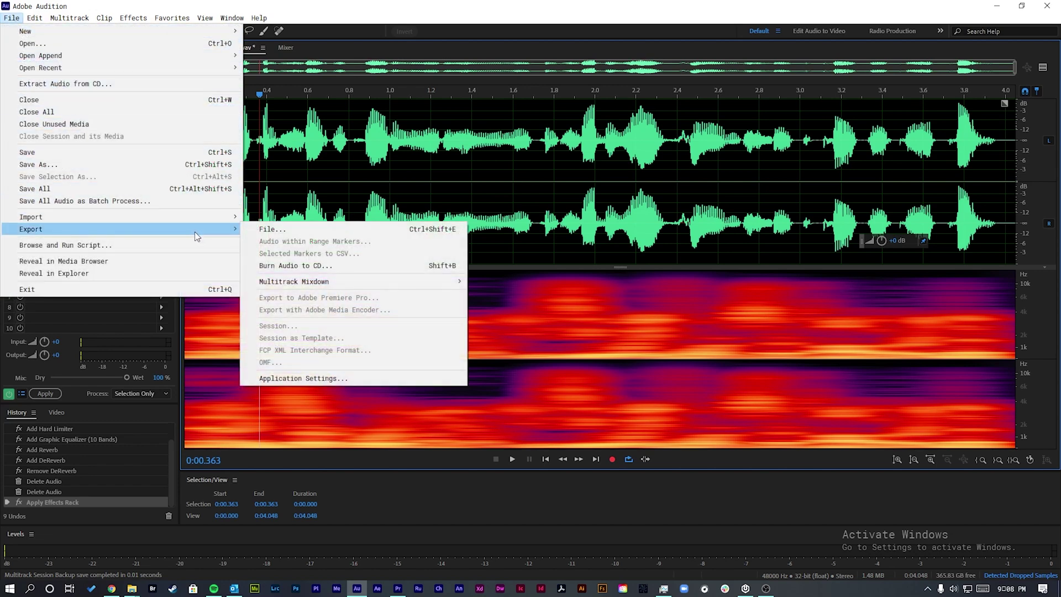
left_click(289, 230)
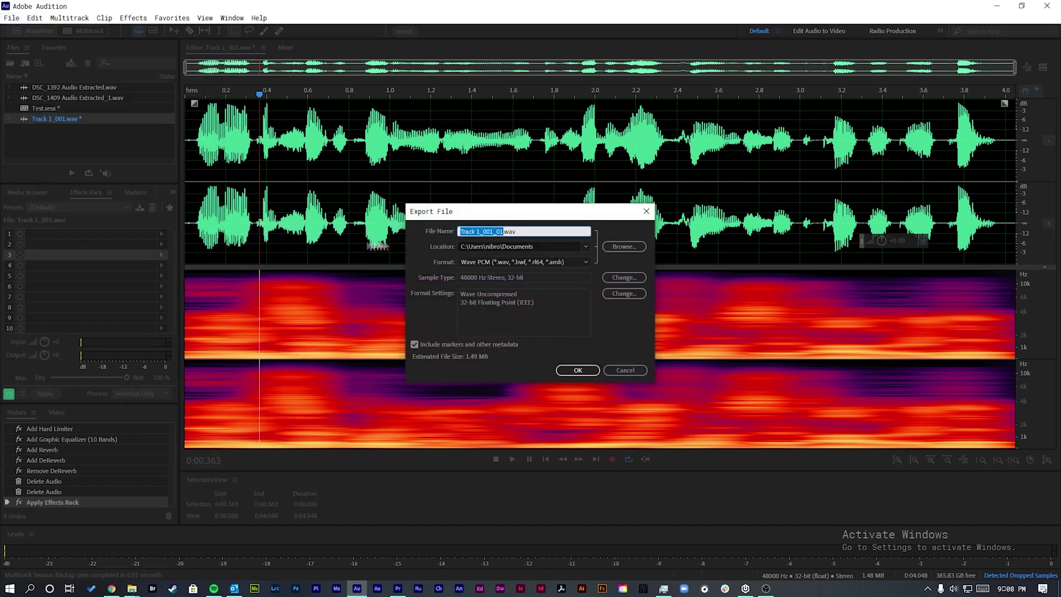
type("Test")
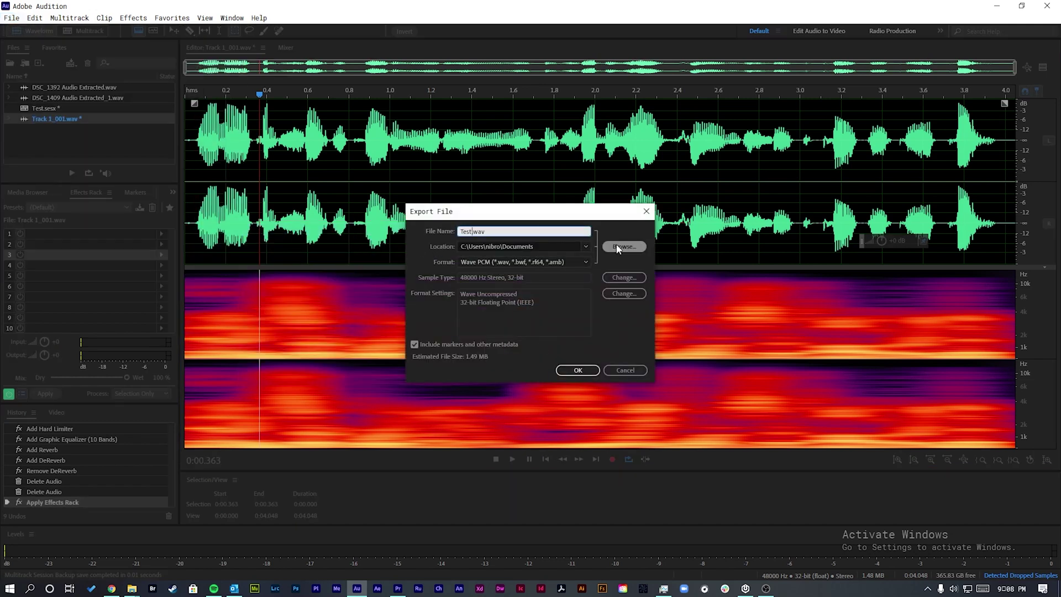
left_click(622, 245)
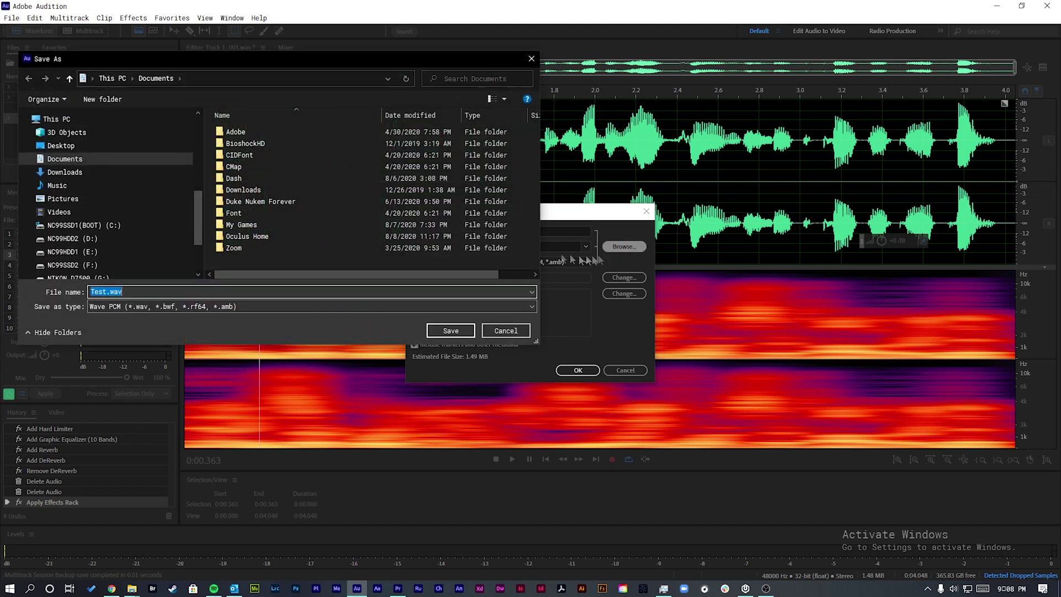
left_click(77, 143)
left_click(450, 331)
left_click(569, 261)
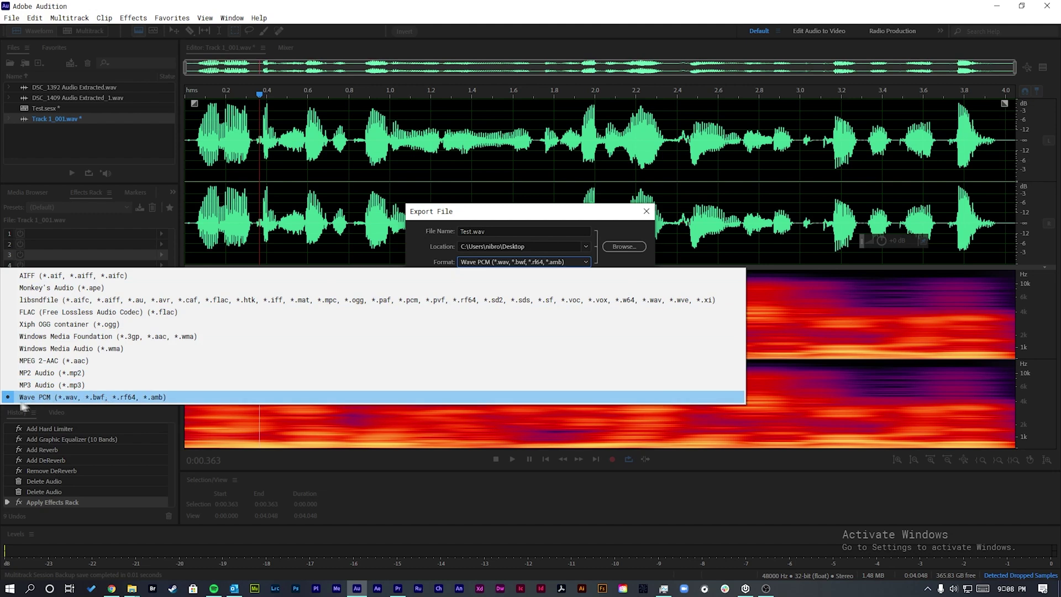
left_click(69, 398)
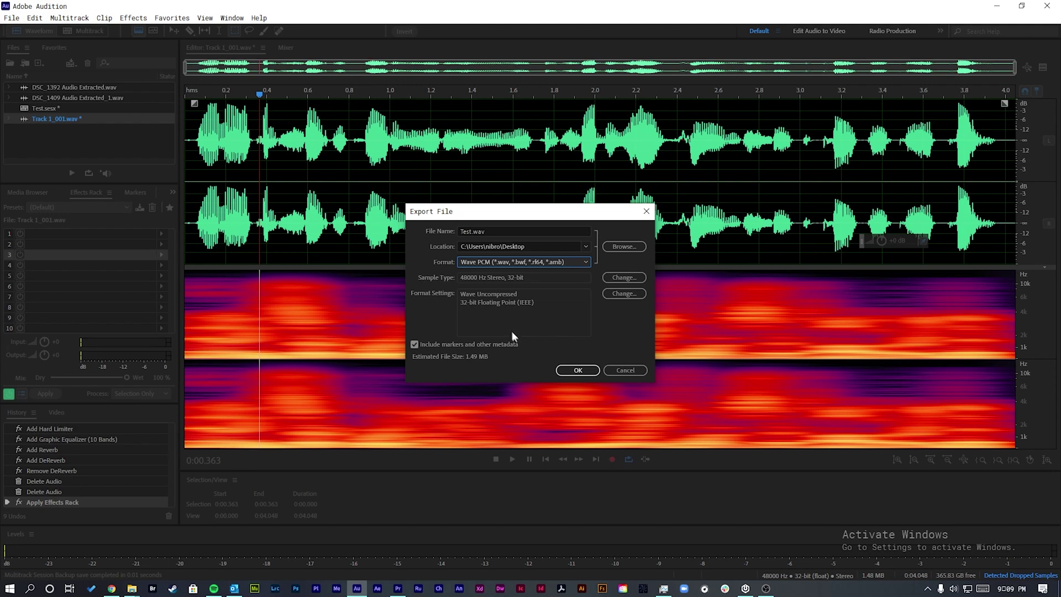
left_click(578, 370)
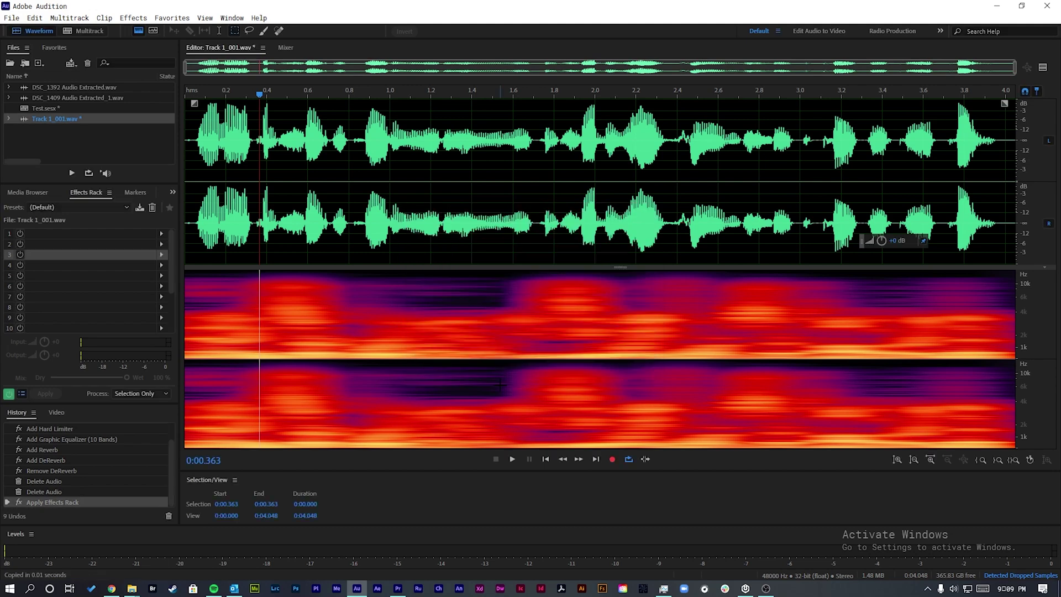
- Find the exported Test.wav on the Desktop in File Explorer and listen to it in the music player
mouse_move(131, 588)
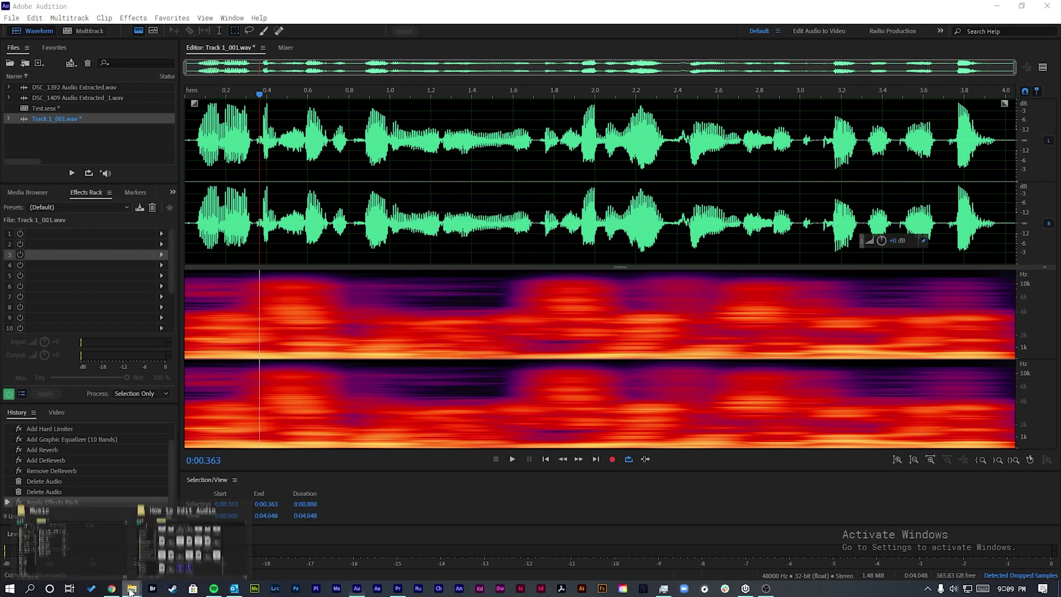
left_click(105, 537)
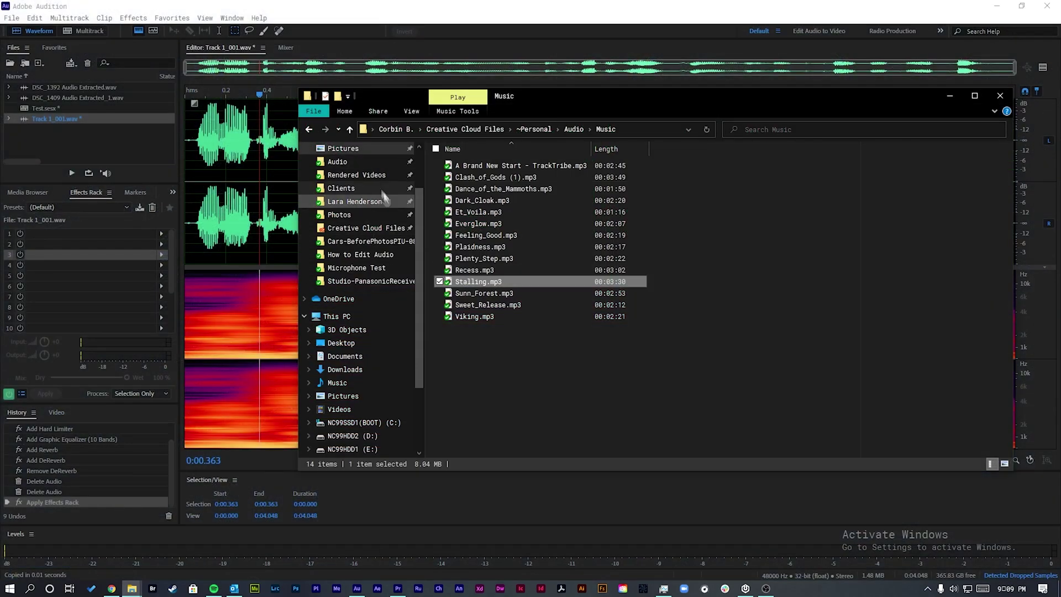
scroll(364, 176, "up", 2)
left_click(343, 161)
left_click(414, 253)
double_click(409, 254)
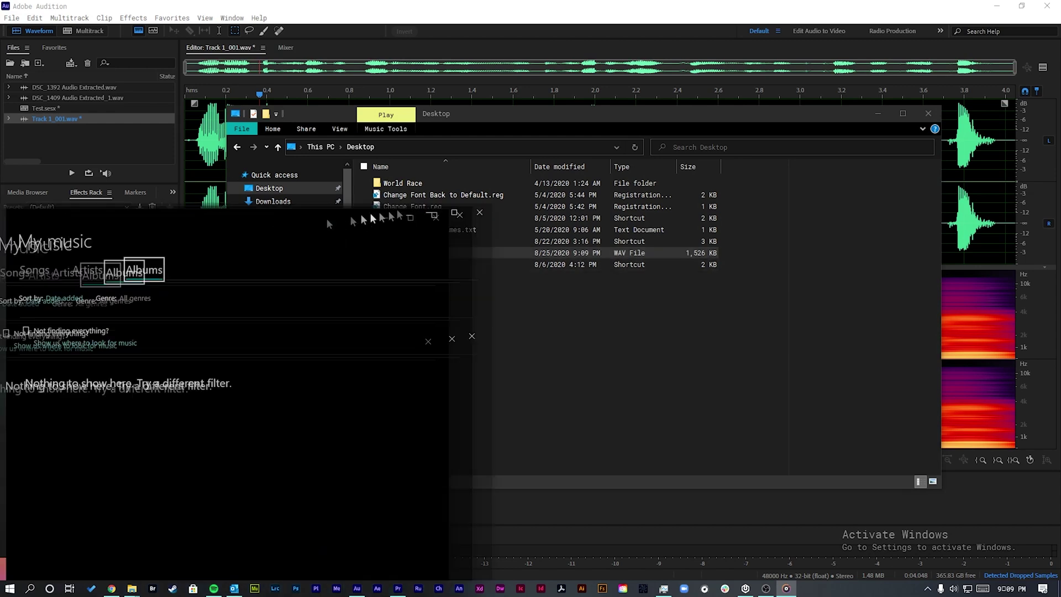
left_click(451, 499)
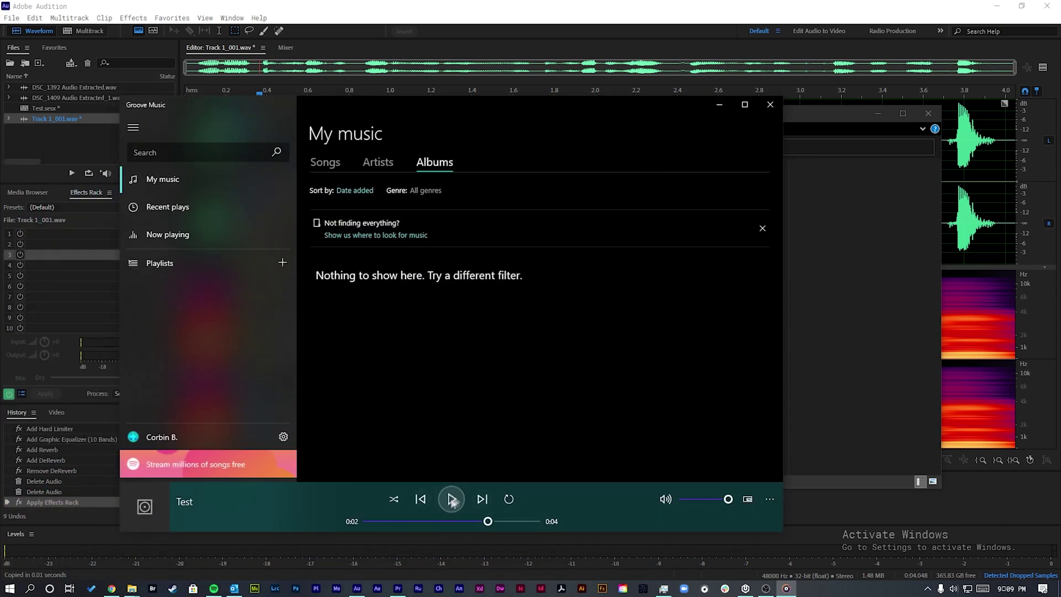
- Close the music player and return from the Desktop folder to Adobe Audition
left_click(770, 105)
left_click(502, 376)
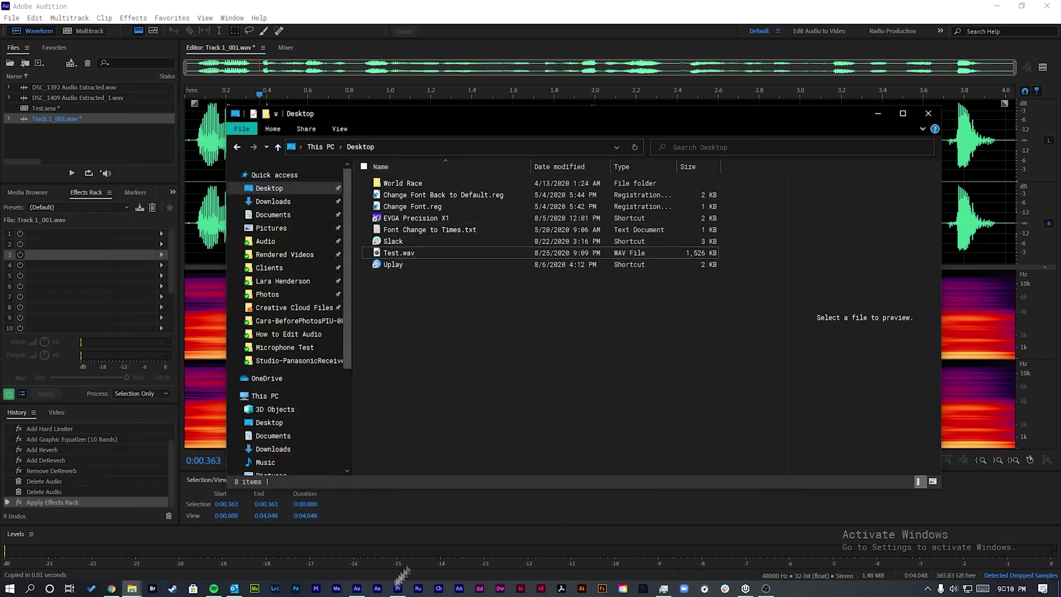
mouse_move(399, 593)
left_click_drag(400, 252, 506, 334)
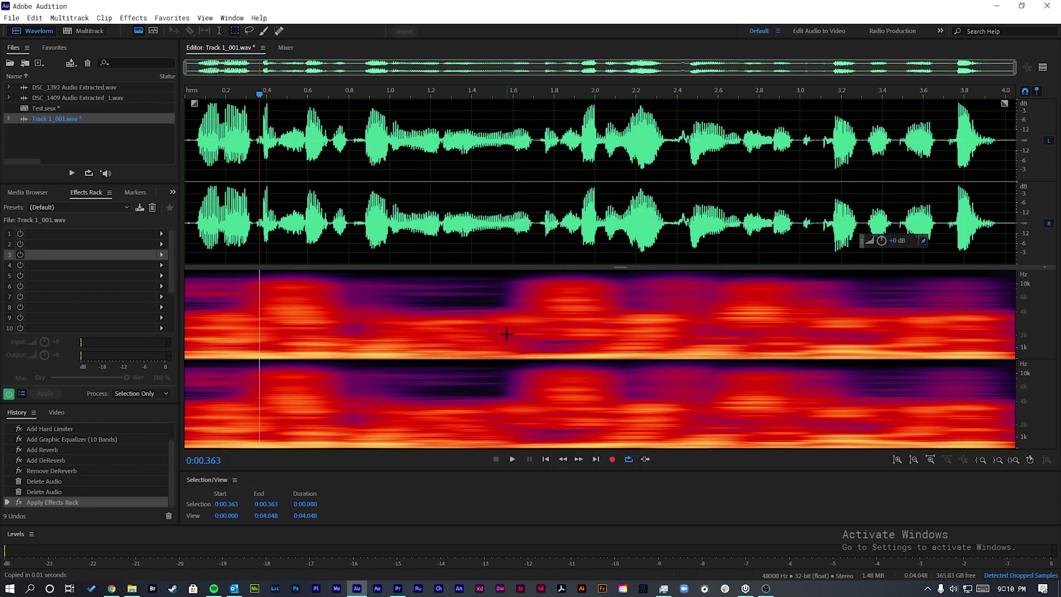